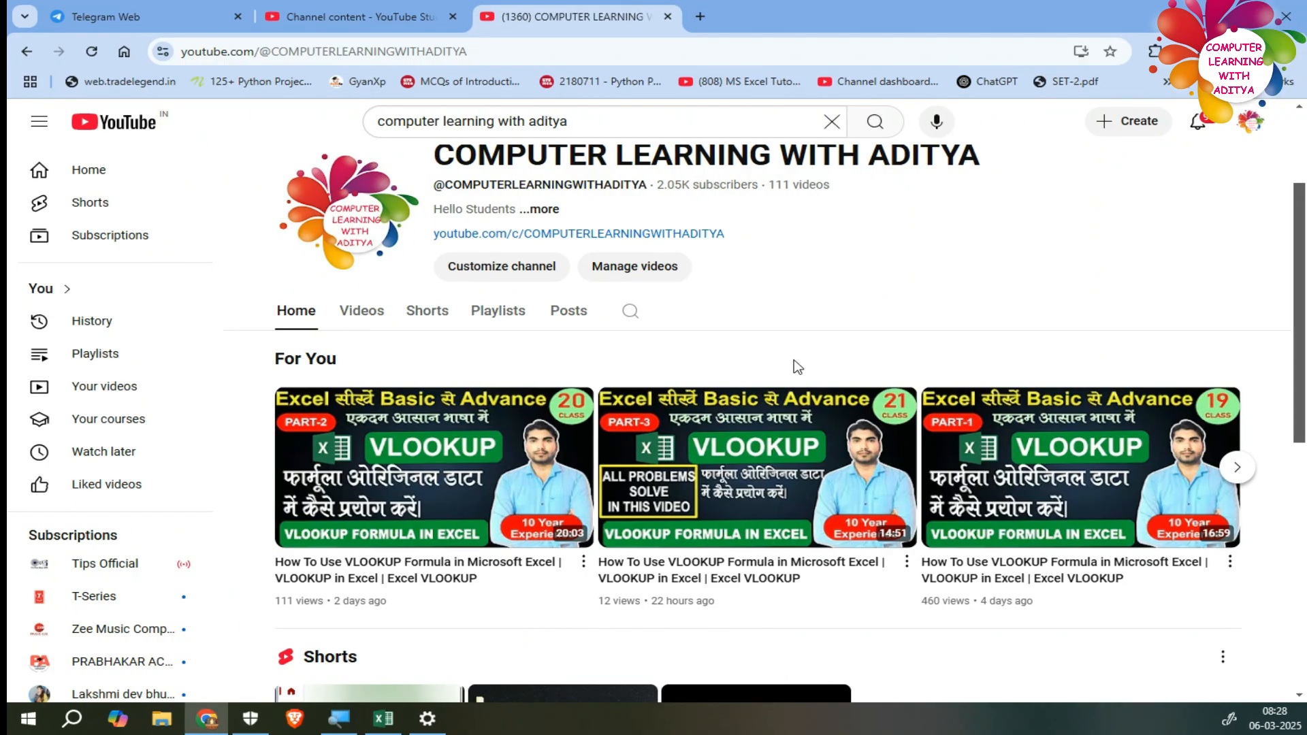
- View the PRACTICAL SHEET.xlsx post in the Telegram channel, and switch to that workbook in Excel
click(129, 16)
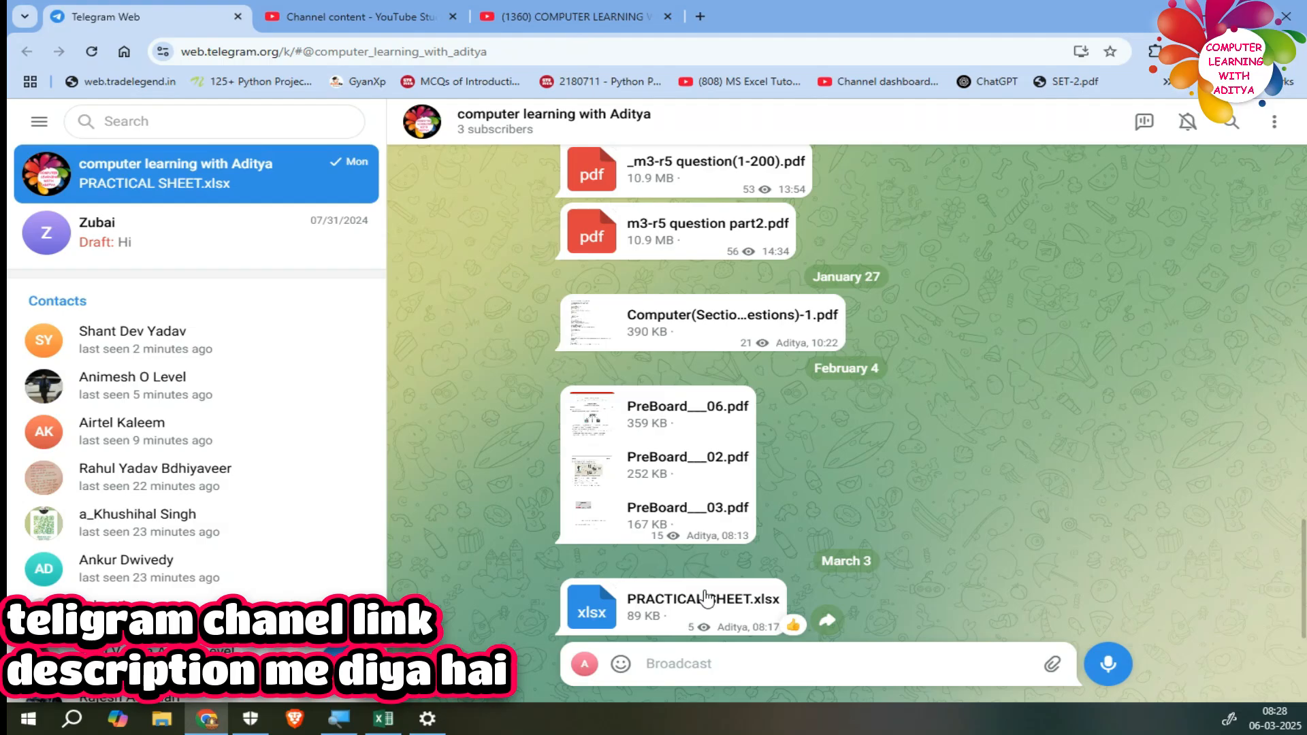
click(383, 718)
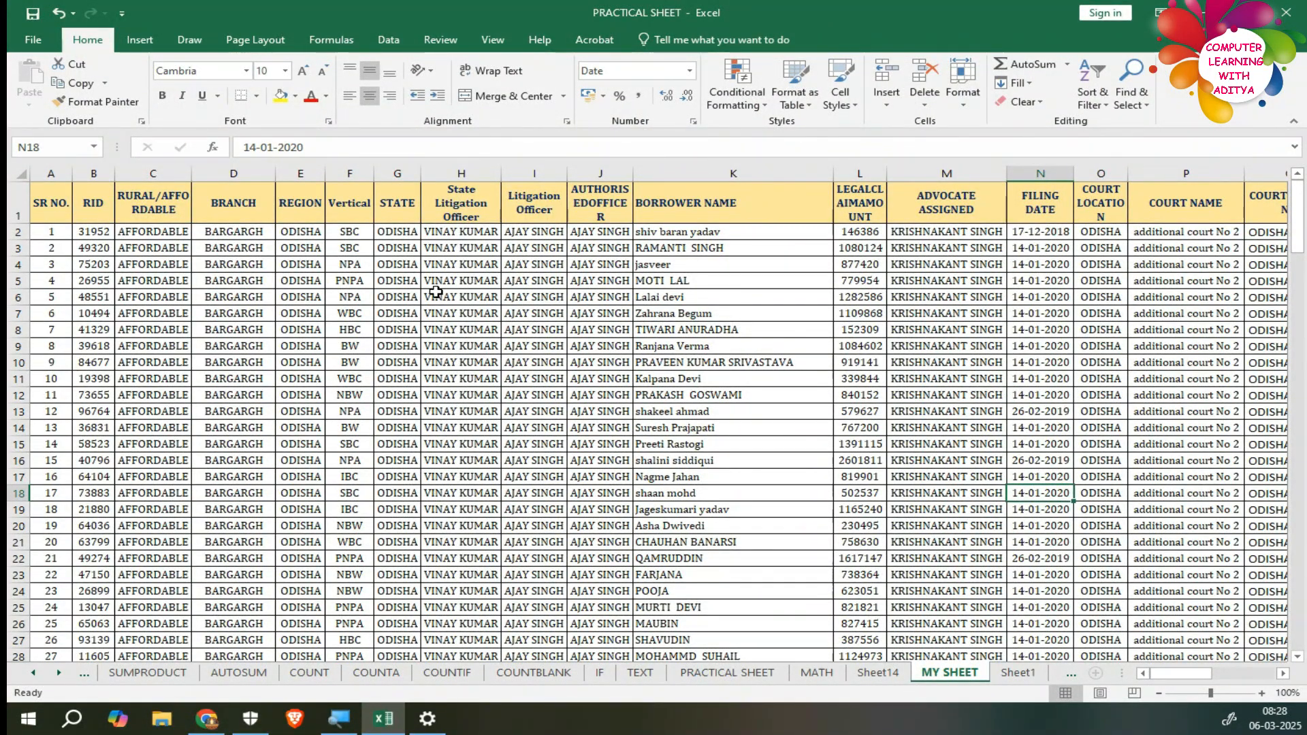
- Look through the AUTOSUM, COUNT, COUNTA and COUNTIF sheets, including the COUNTIF sheet's percentage and division columns
click(238, 672)
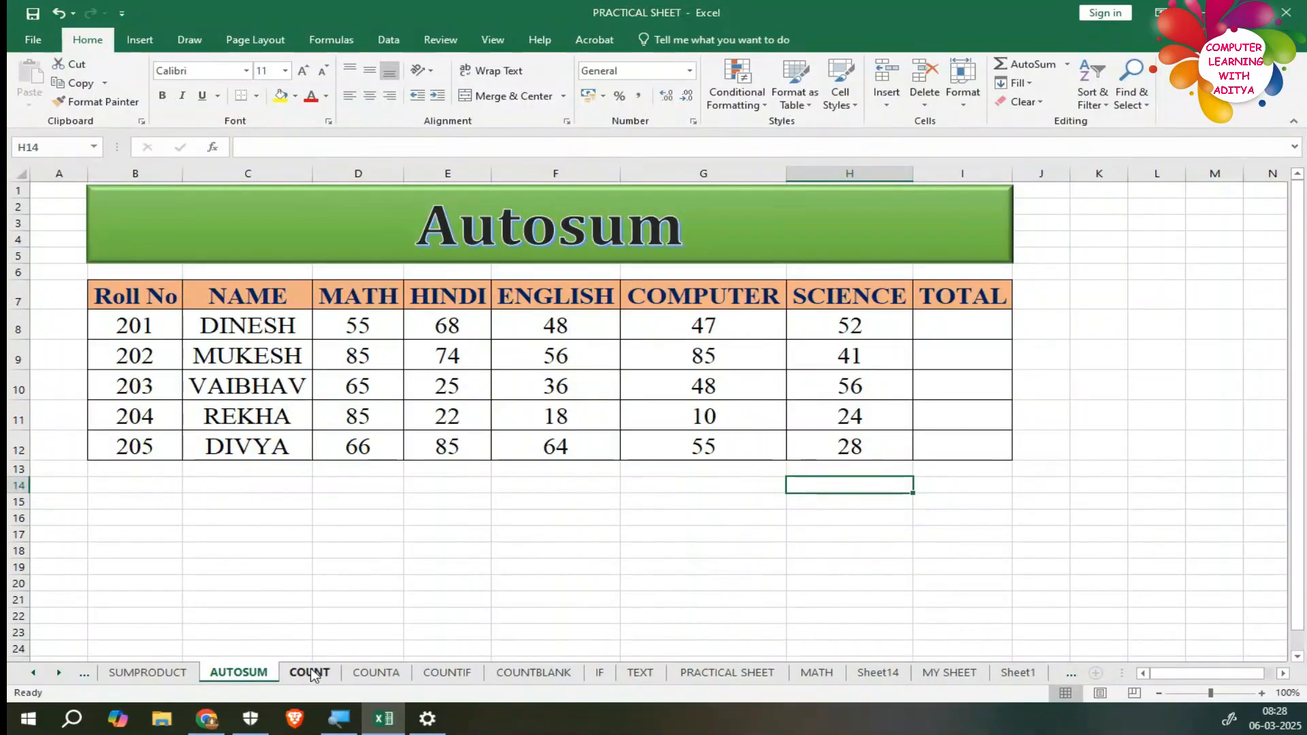
click(309, 672)
click(375, 672)
click(418, 672)
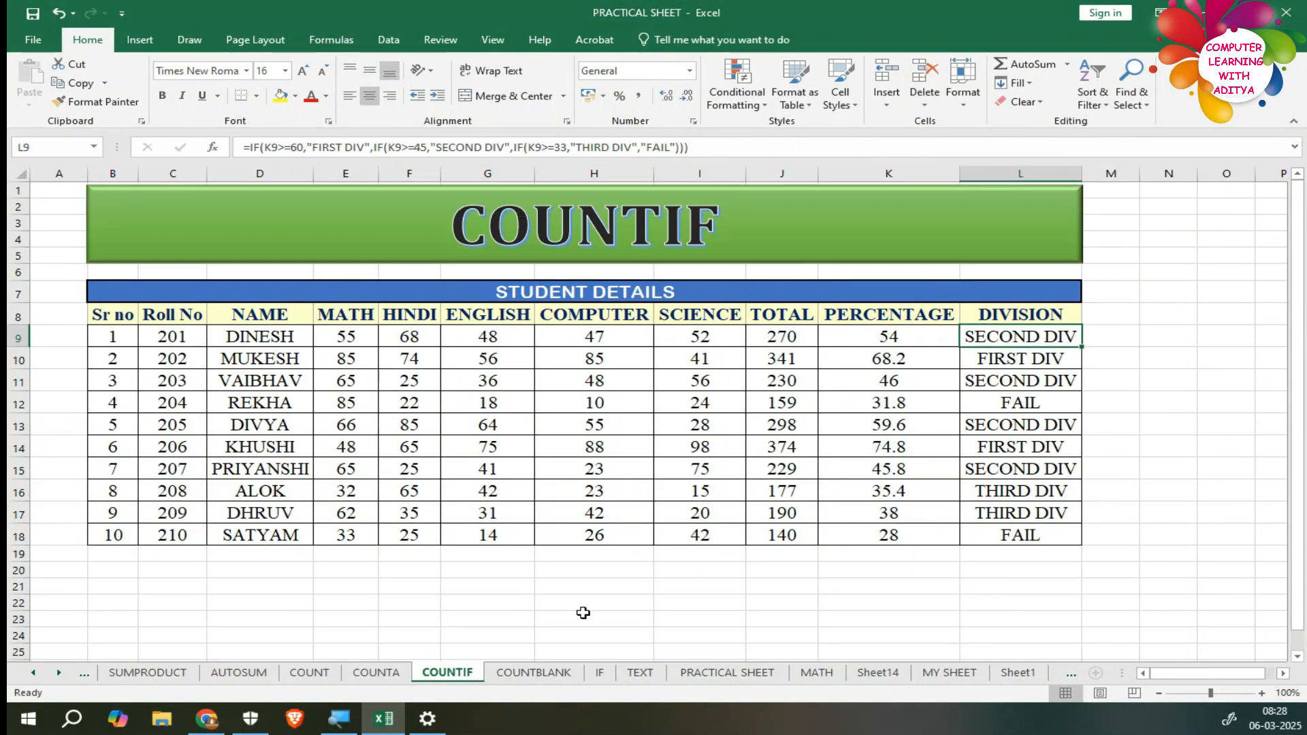
drag(886, 333, 1012, 529)
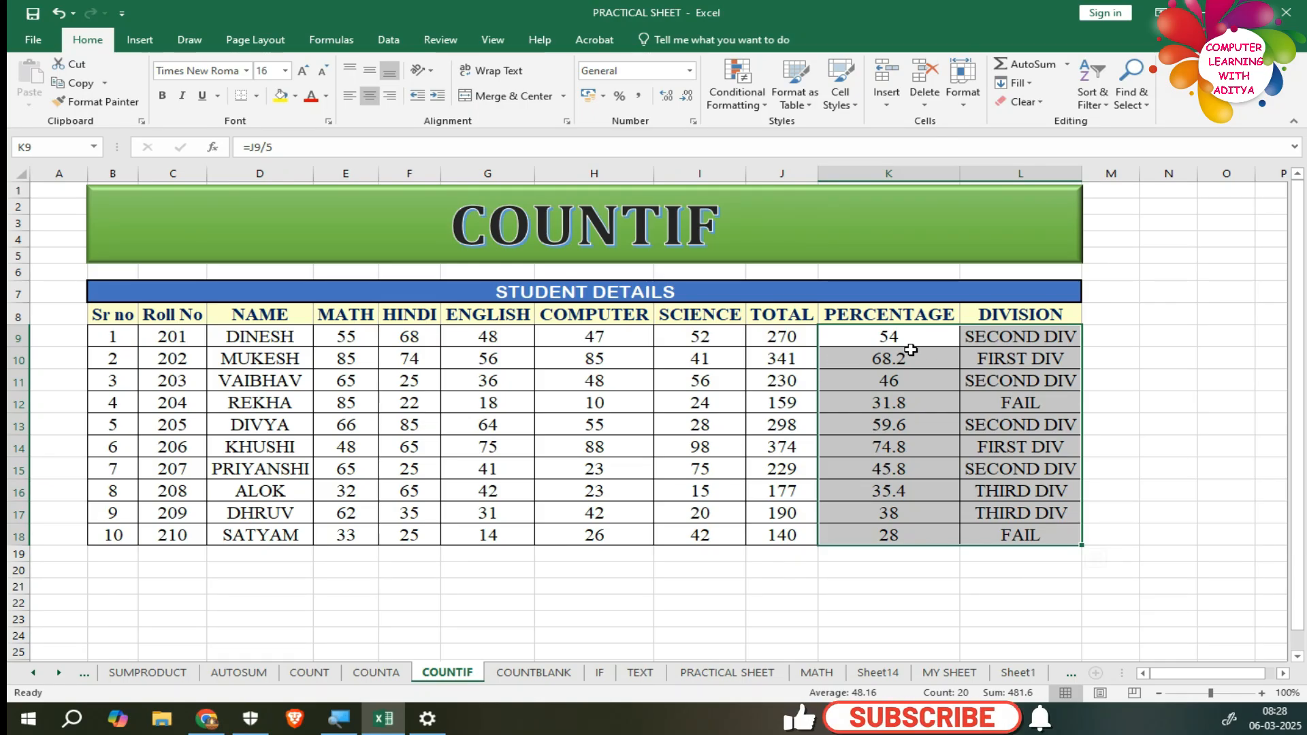
click(527, 393)
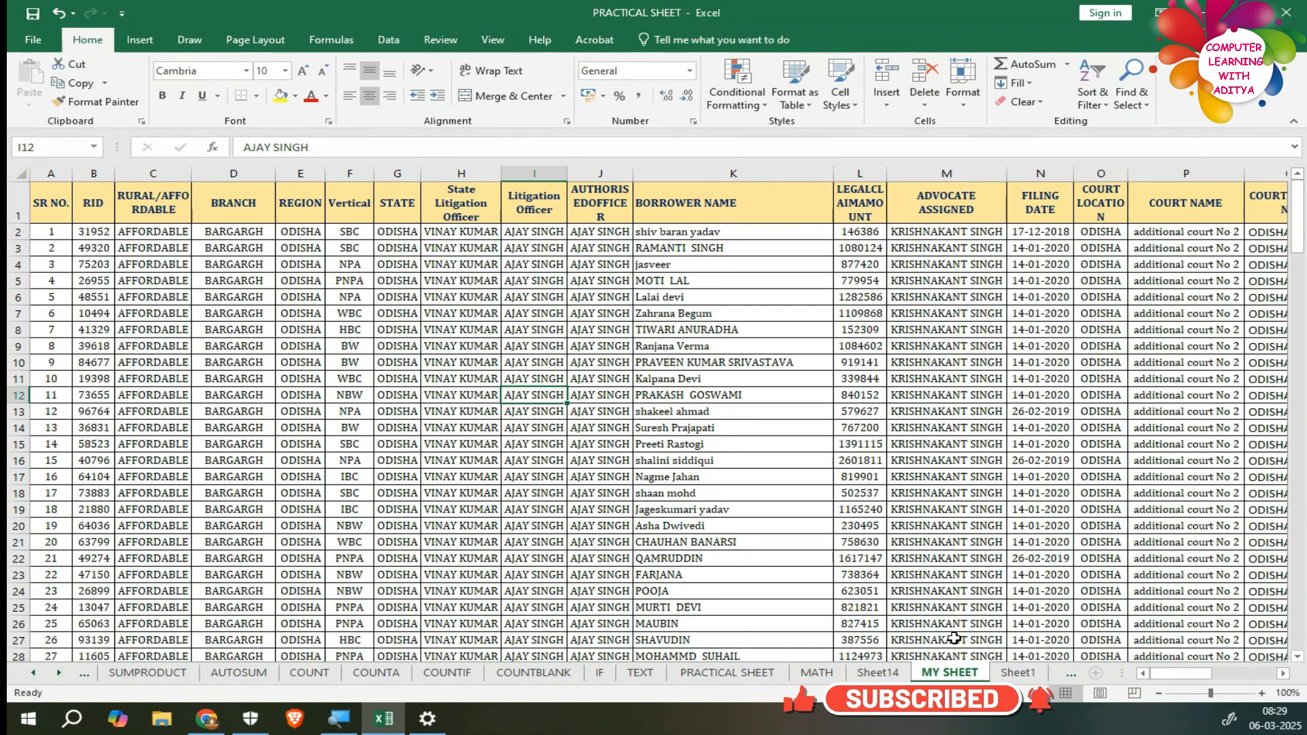
- Examine the data in MY SHEET and the RID values listed in column C of Sheet1
drag(1303, 242, 1302, 205)
mouse_move(1165, 675)
mouse_down()
mouse_move(1181, 675)
mouse_move(1164, 675)
mouse_up()
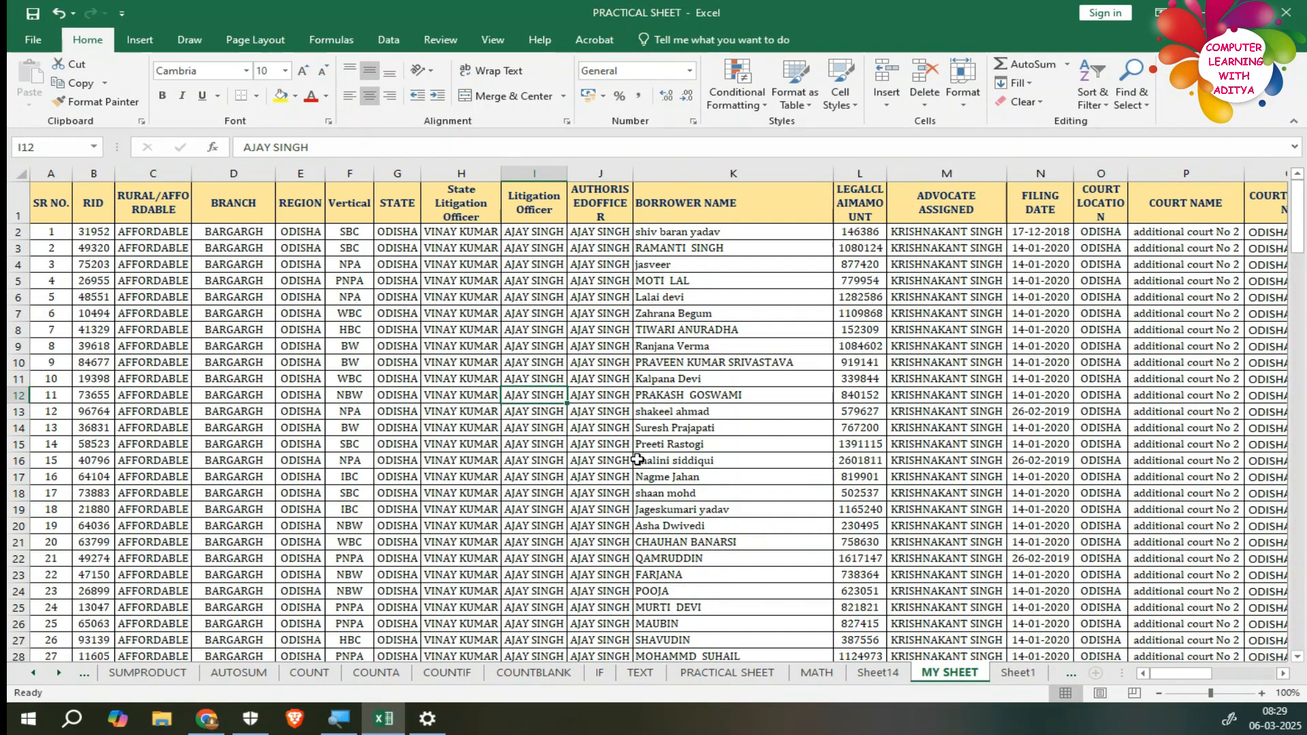
click(1027, 676)
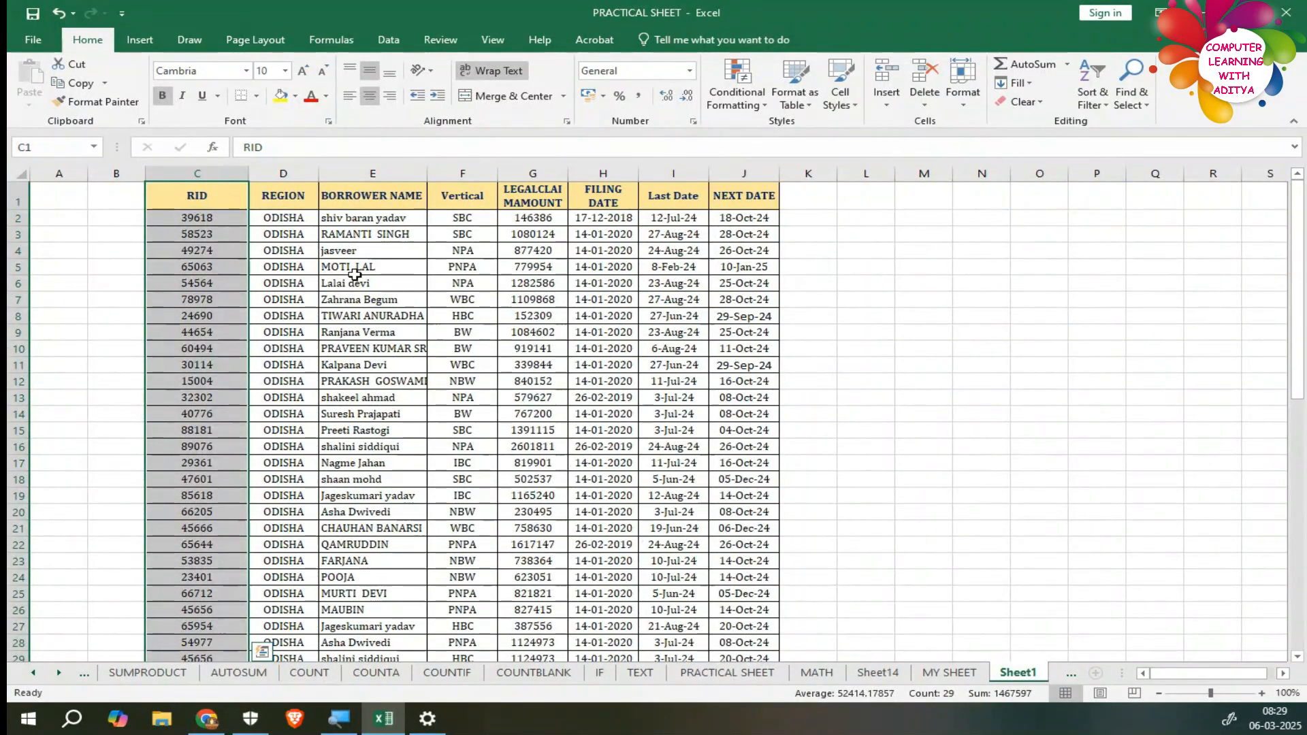
drag(198, 198, 222, 632)
scroll(219, 626, up, 1)
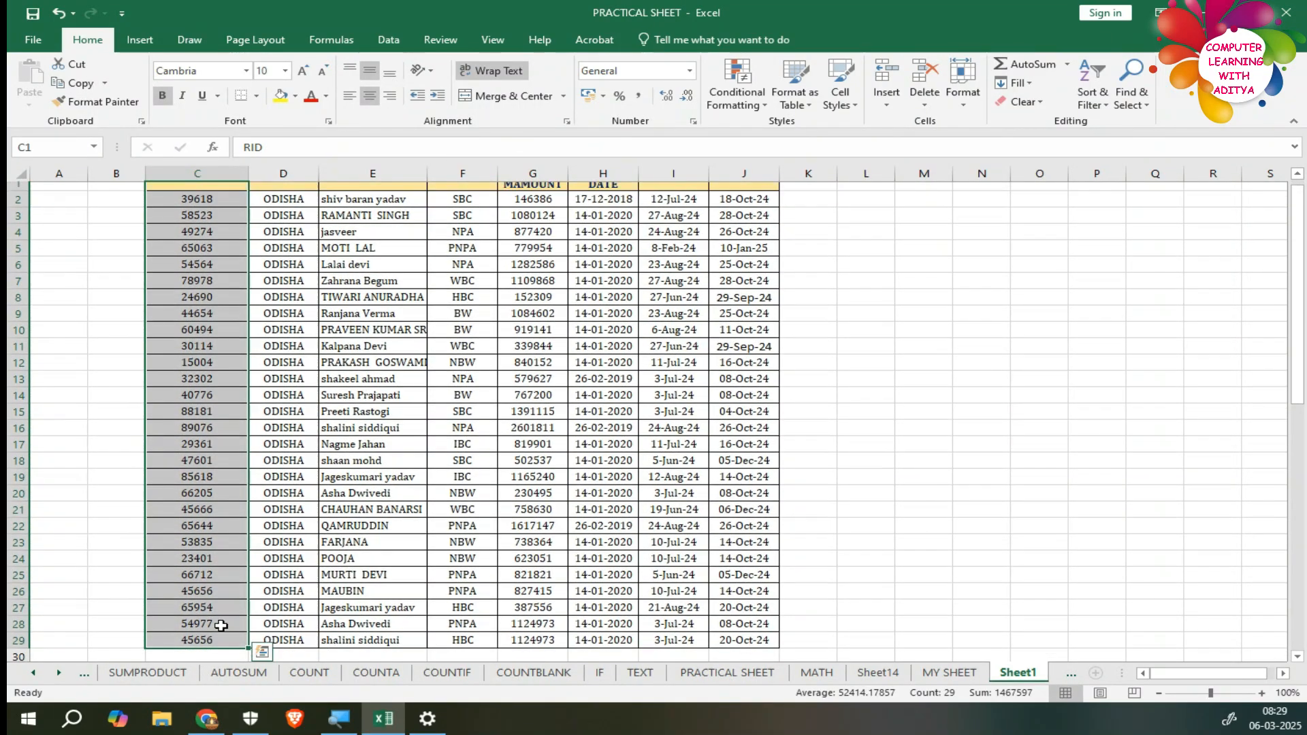
- Compare the RID column B of MY SHEET with the RID column C of Sheet1
click(950, 673)
drag(93, 199, 105, 510)
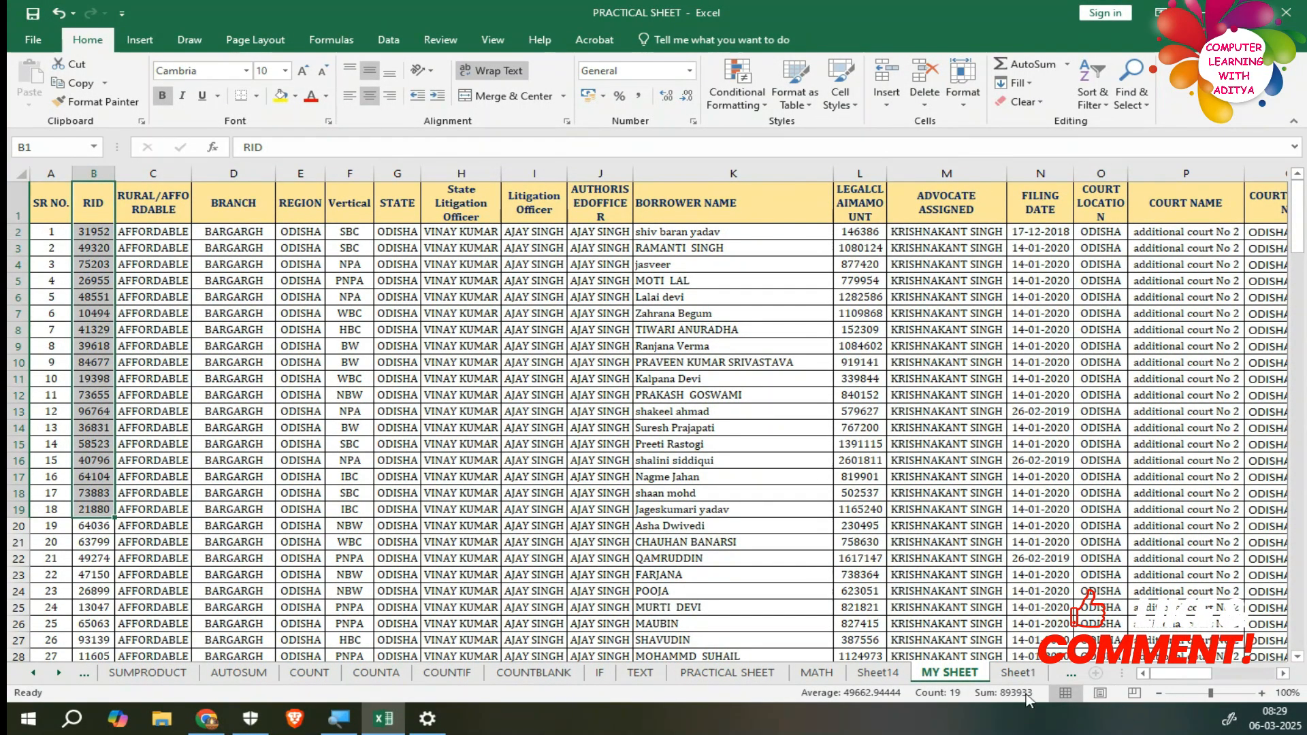
click(1017, 672)
drag(212, 203, 231, 579)
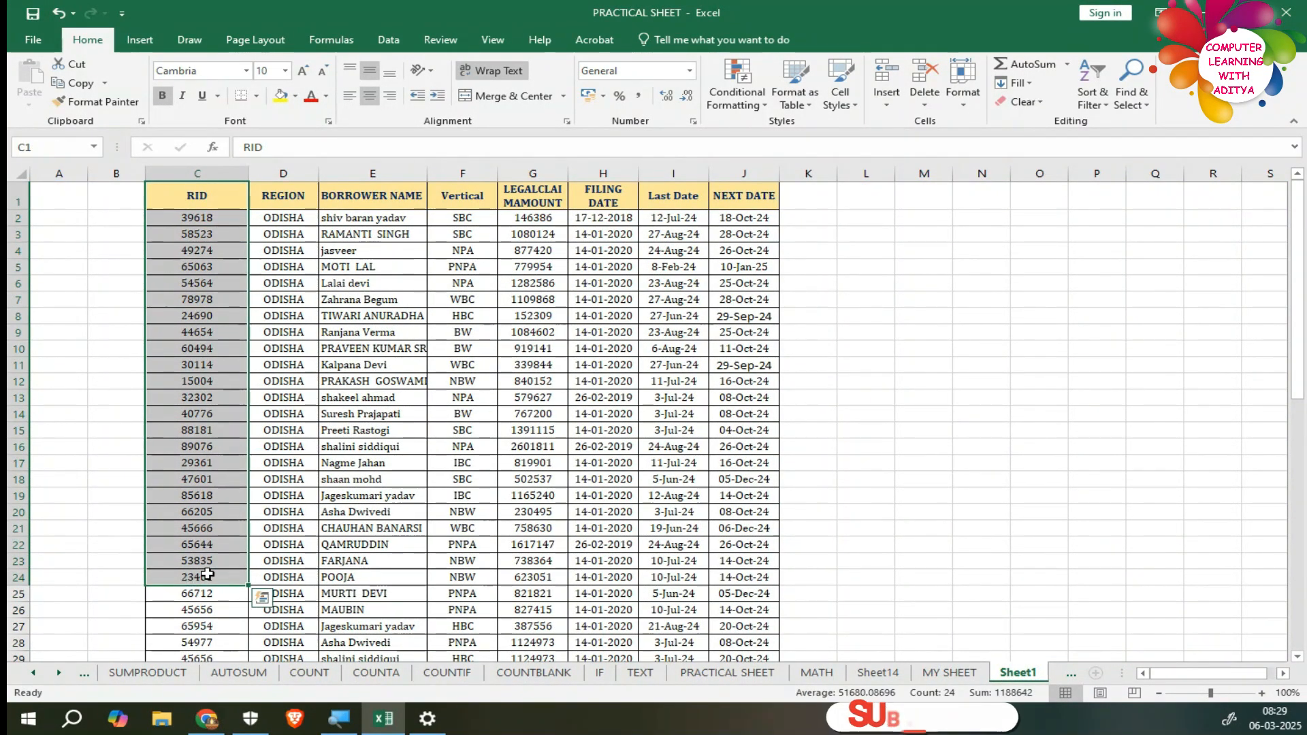
click(213, 443)
drag(216, 199, 235, 545)
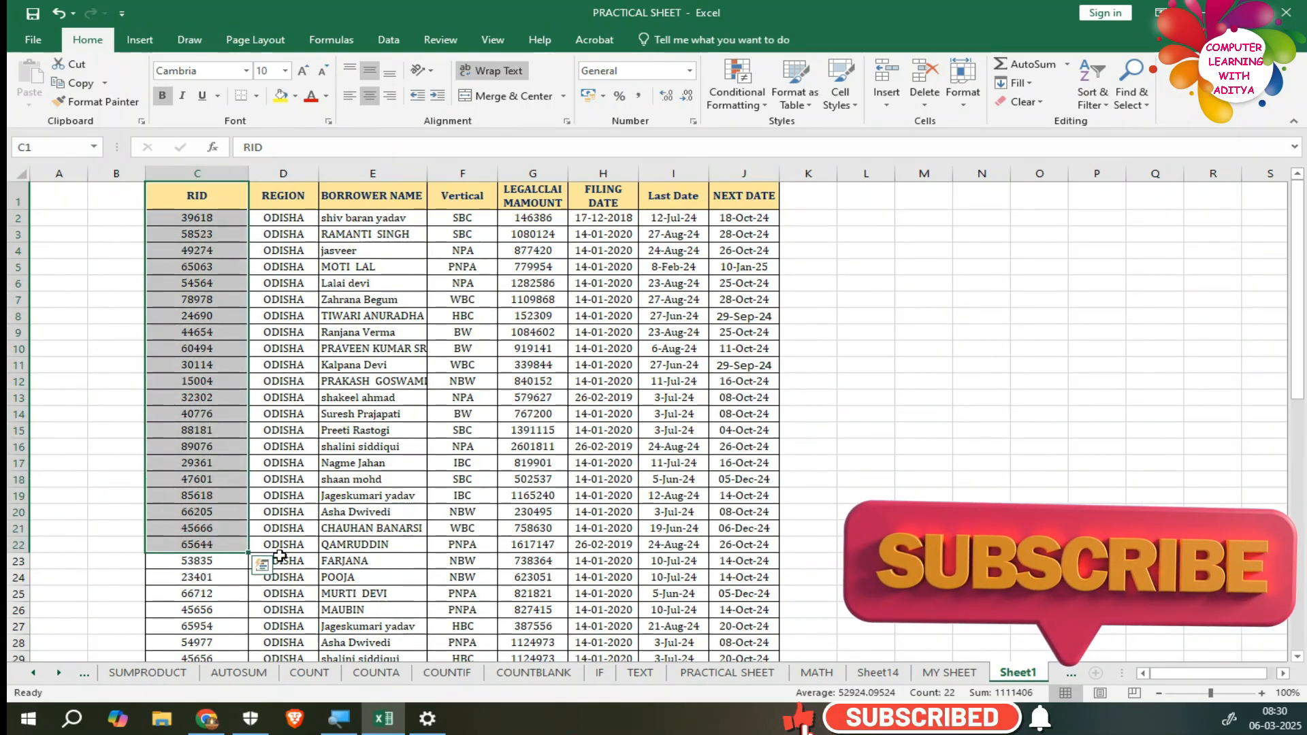
click(938, 671)
drag(89, 202, 105, 530)
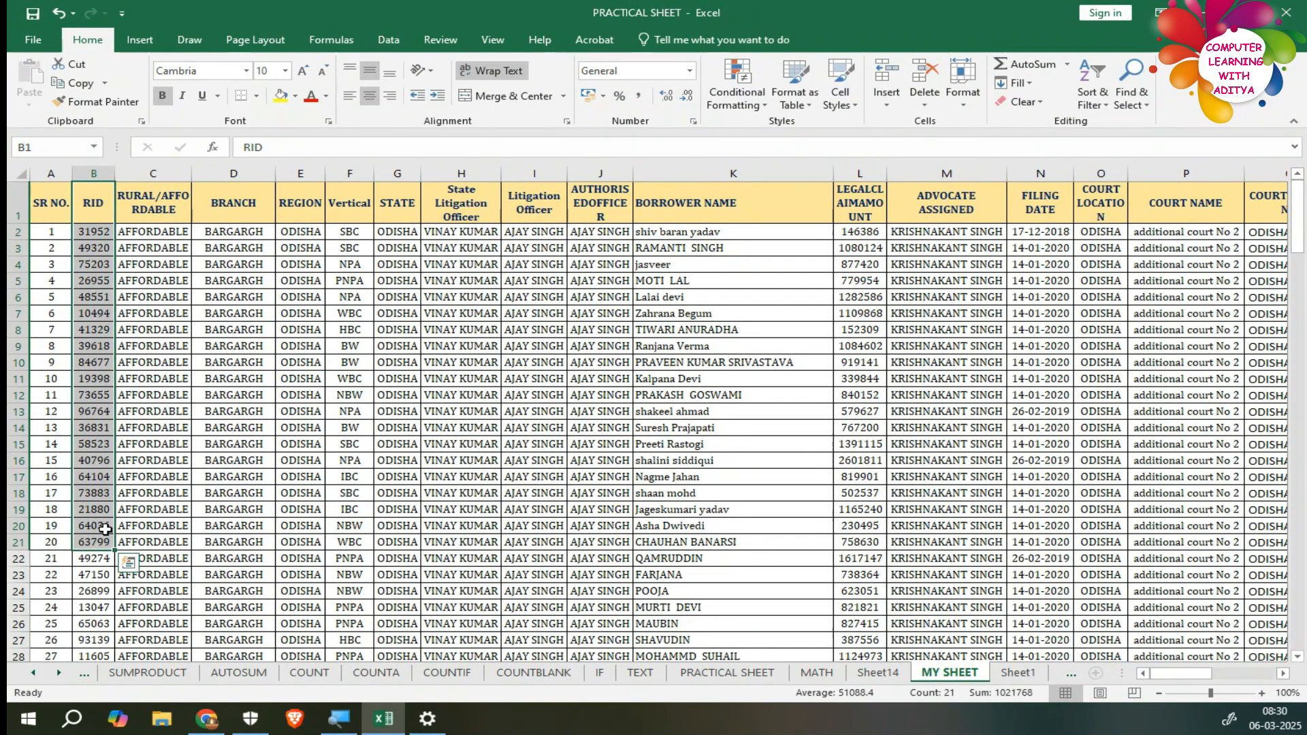
click(214, 477)
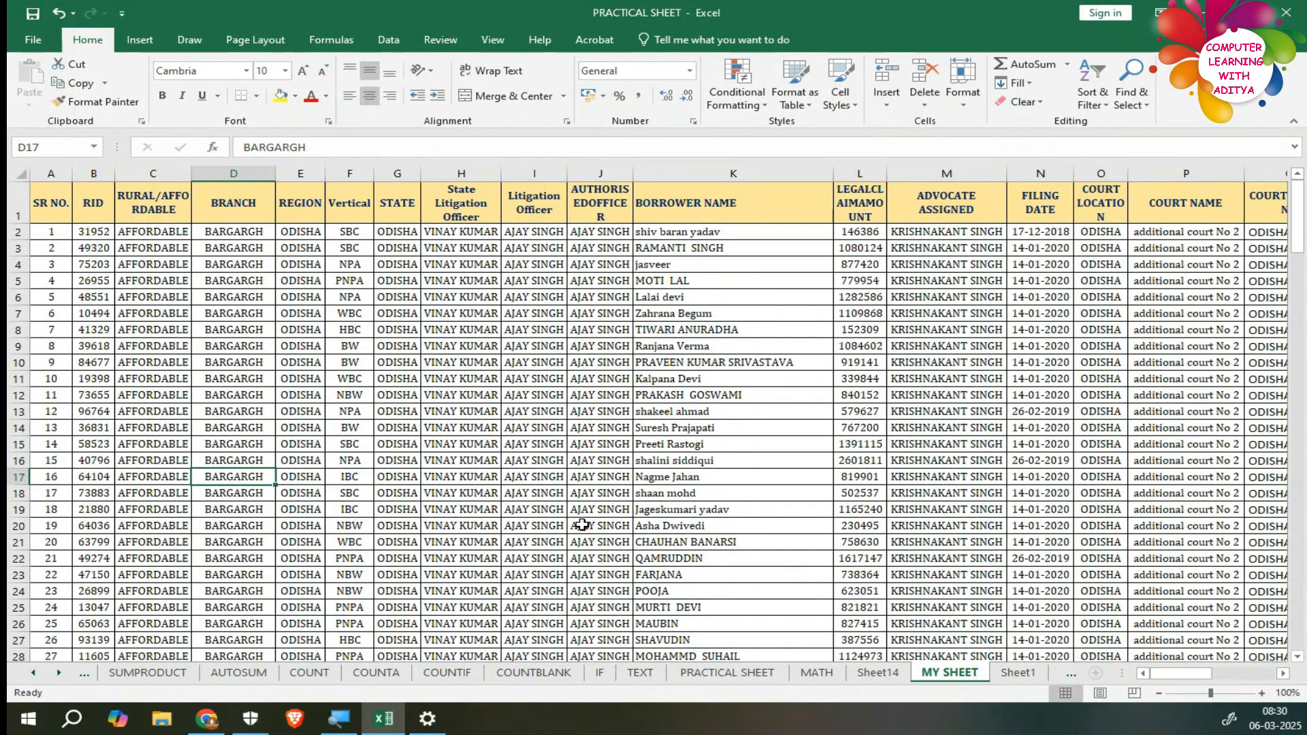
click(1017, 673)
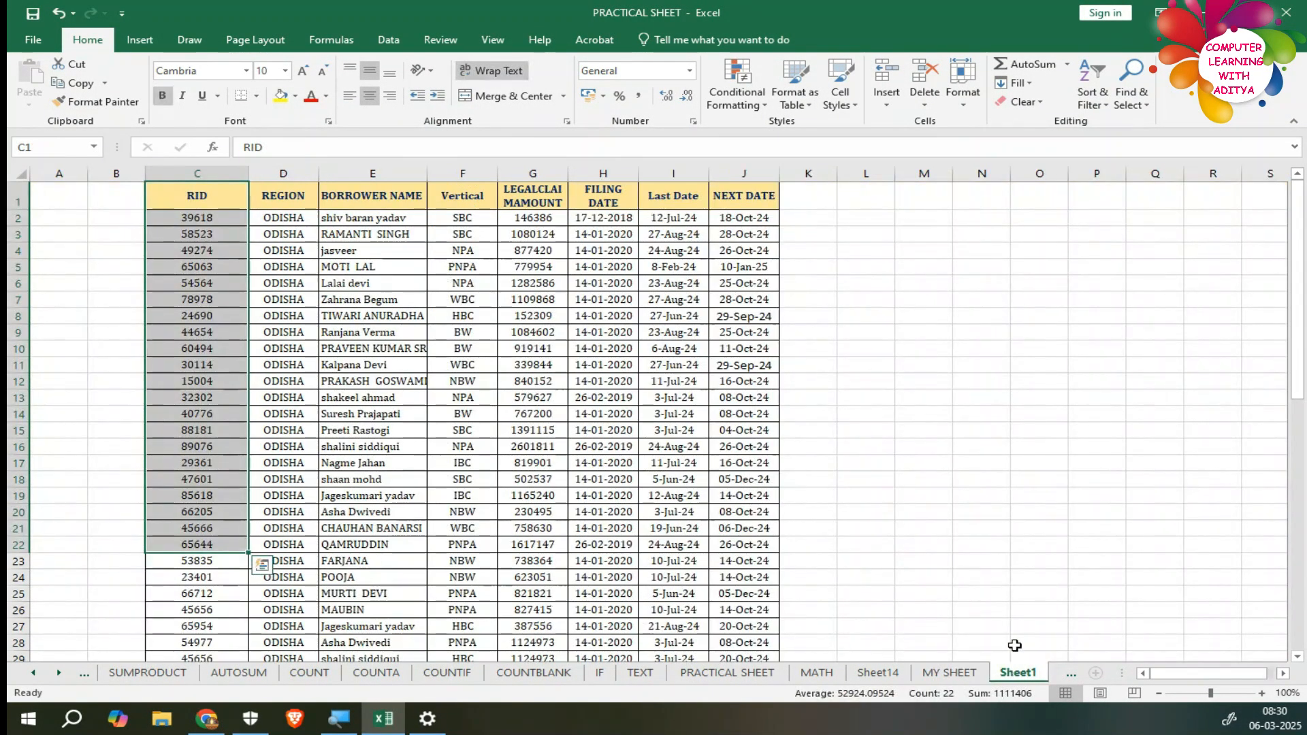
click(586, 462)
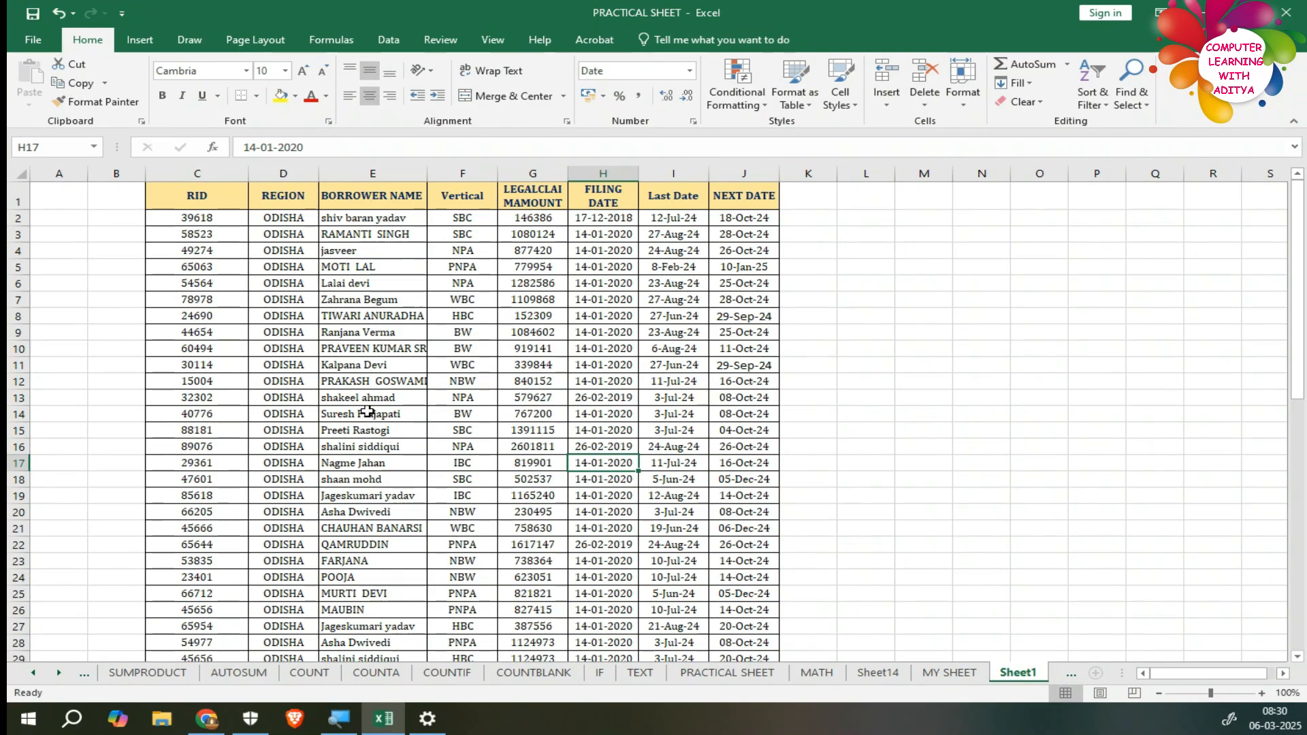
click(949, 673)
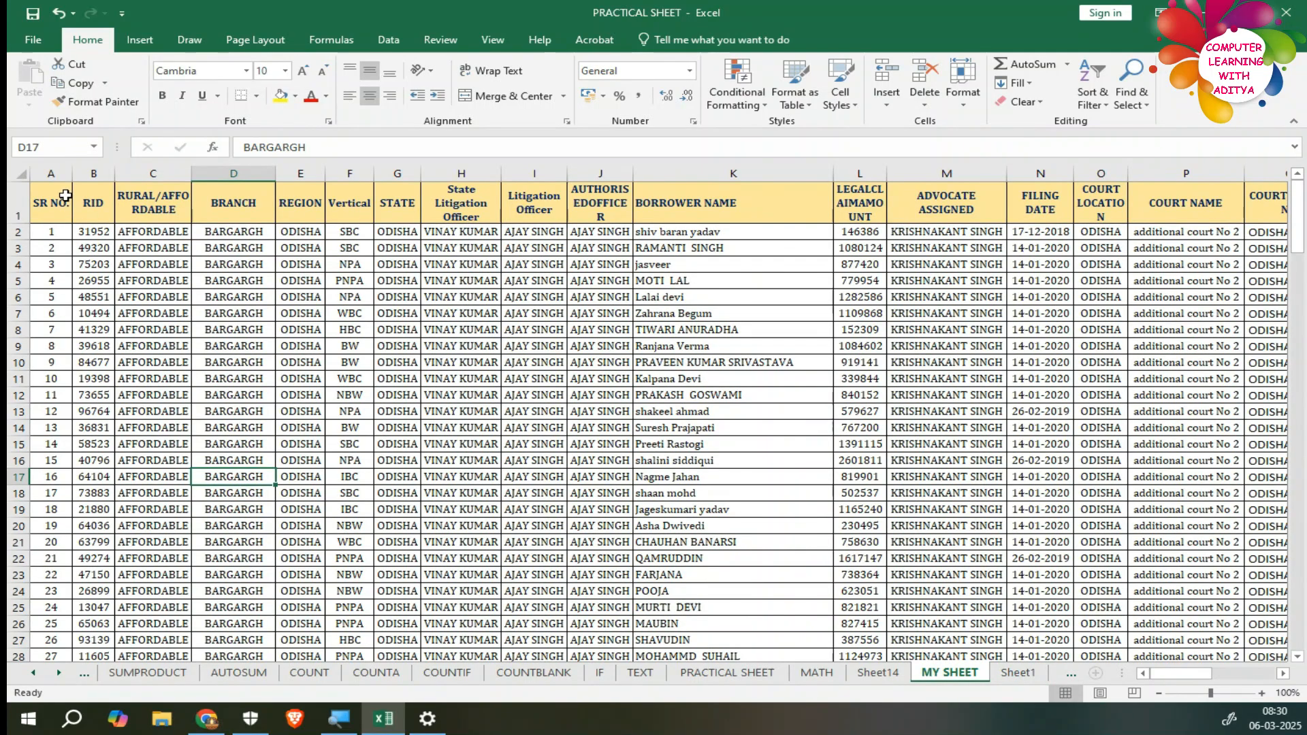
click(93, 174)
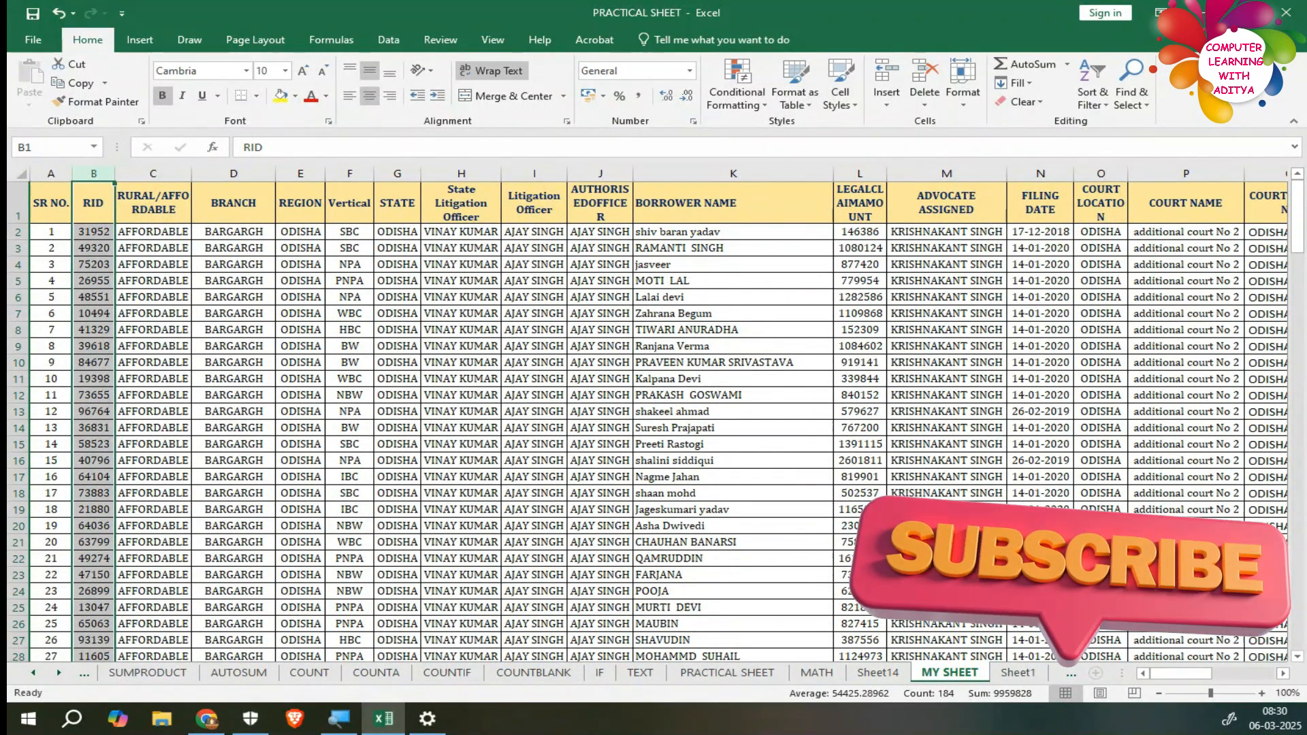
click(1017, 673)
click(197, 174)
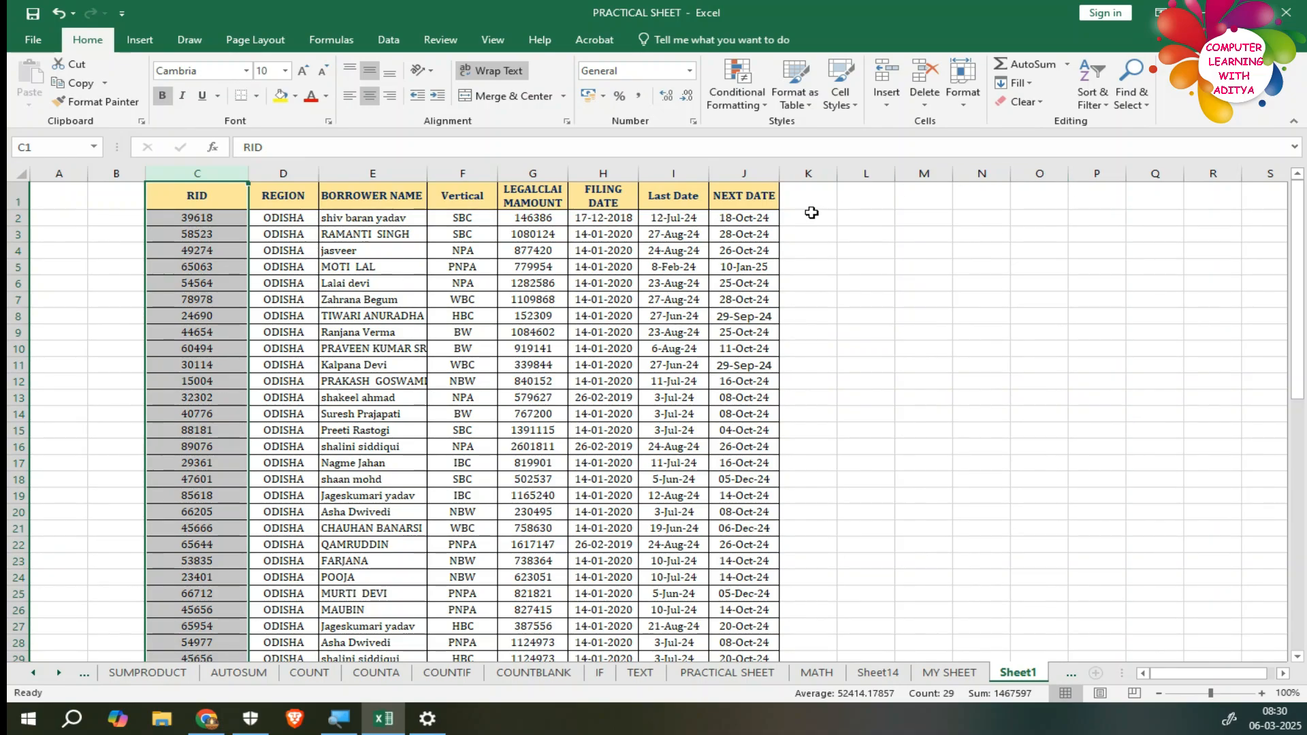
click(337, 265)
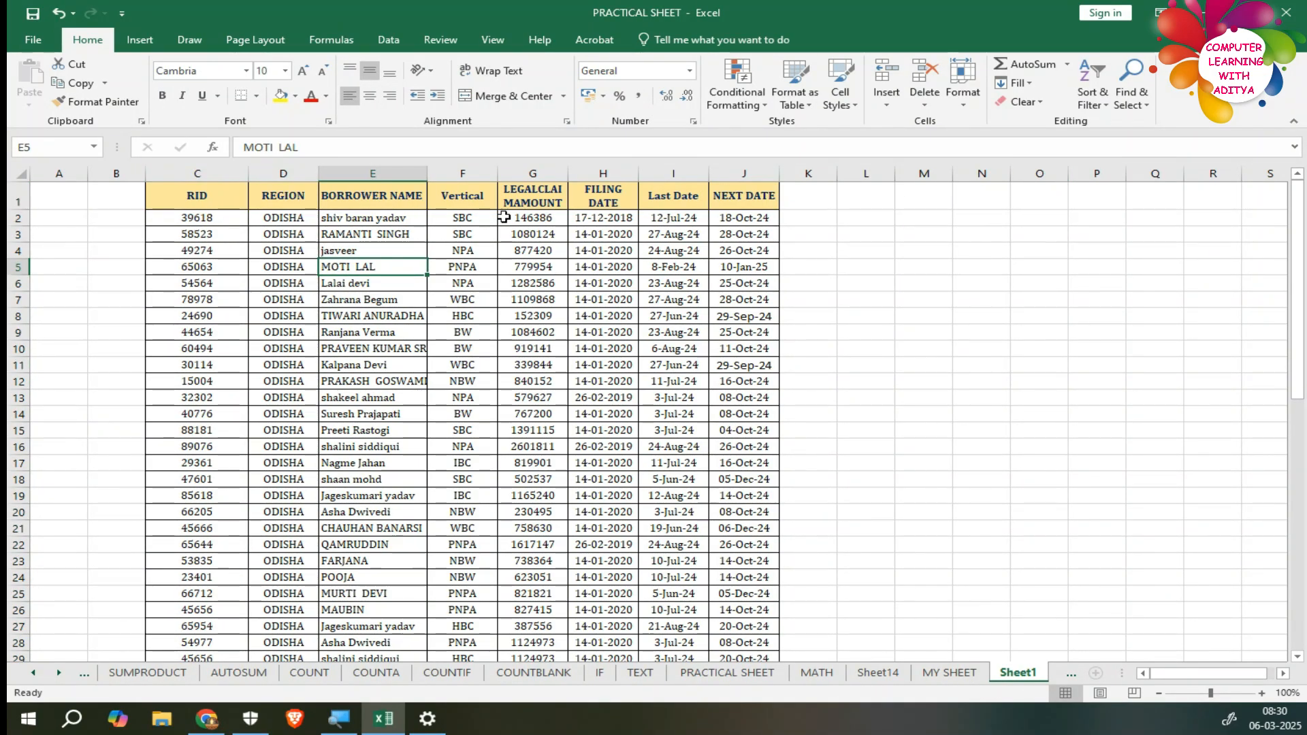
click(815, 219)
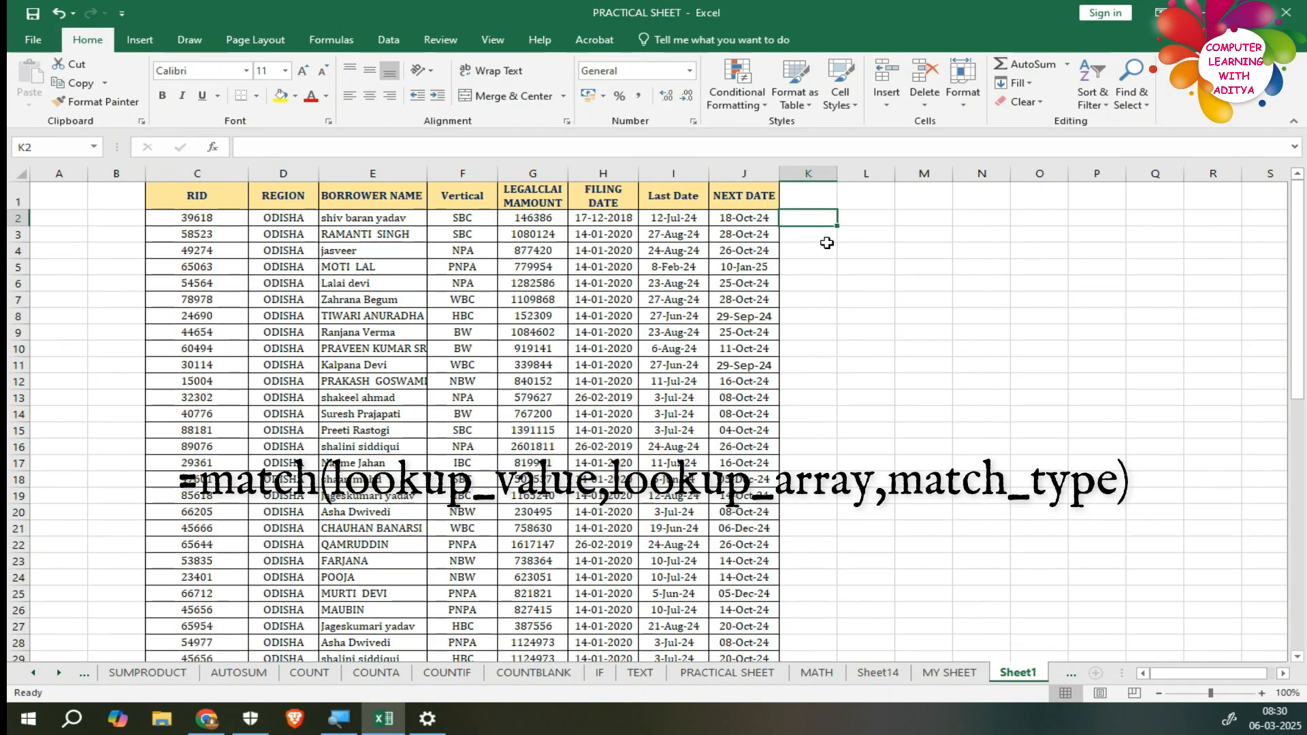
drag(197, 195, 197, 282)
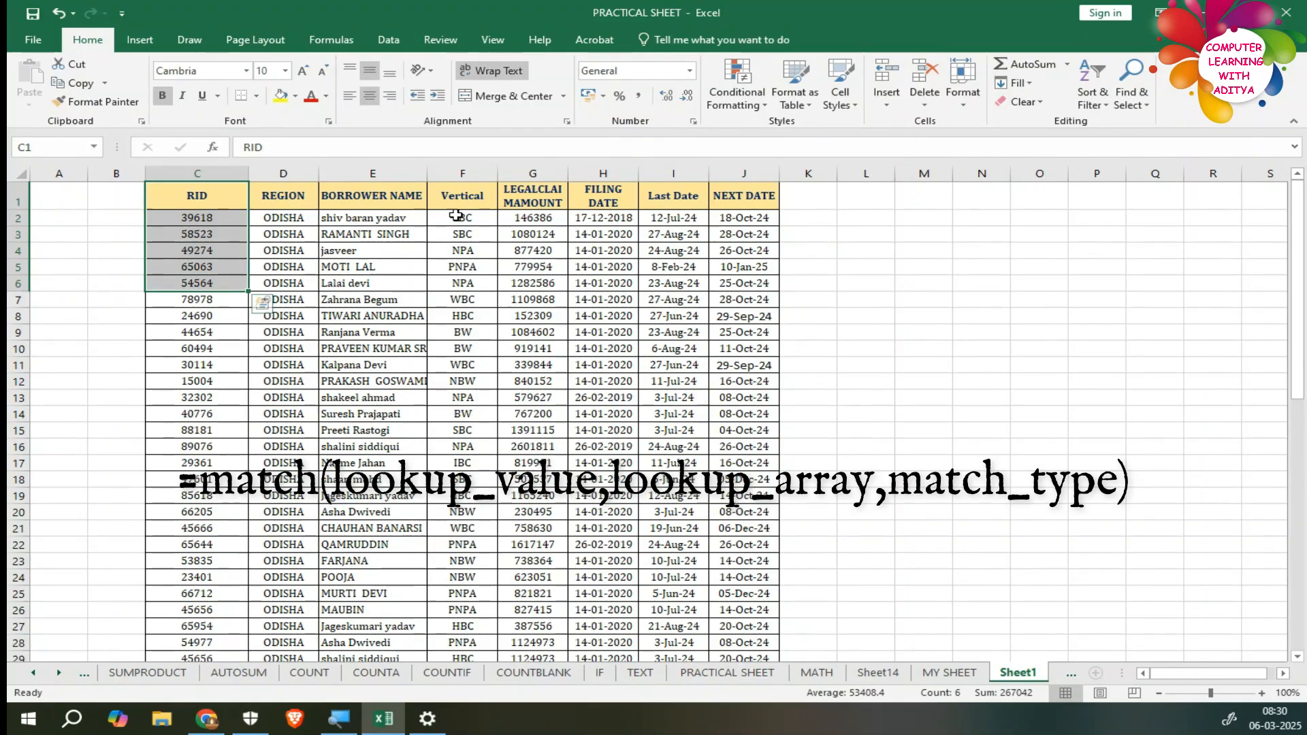
click(820, 217)
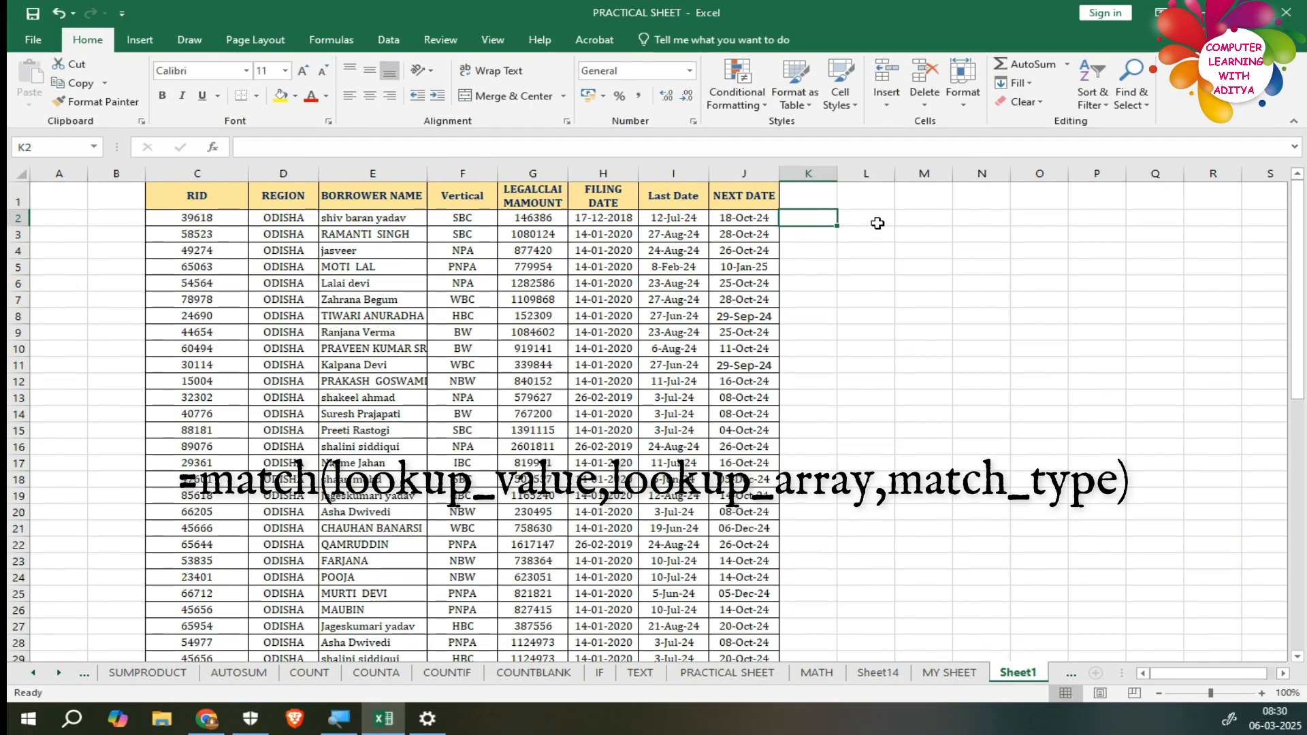
key(Down)
key(Down)
key(Down)
key(Down)
key(Down)
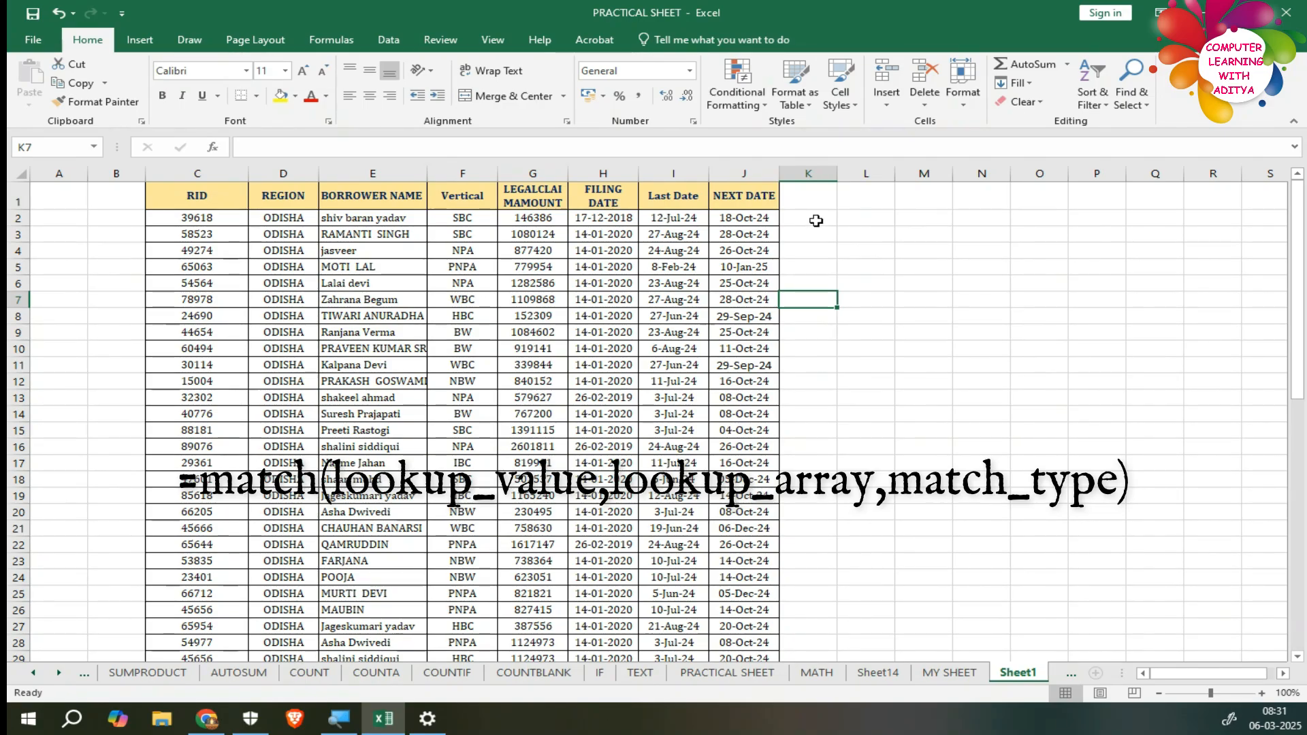
- Start a MATCH formula in cell K2 of Sheet1 with the RID in C2 as the lookup value
click(816, 218)
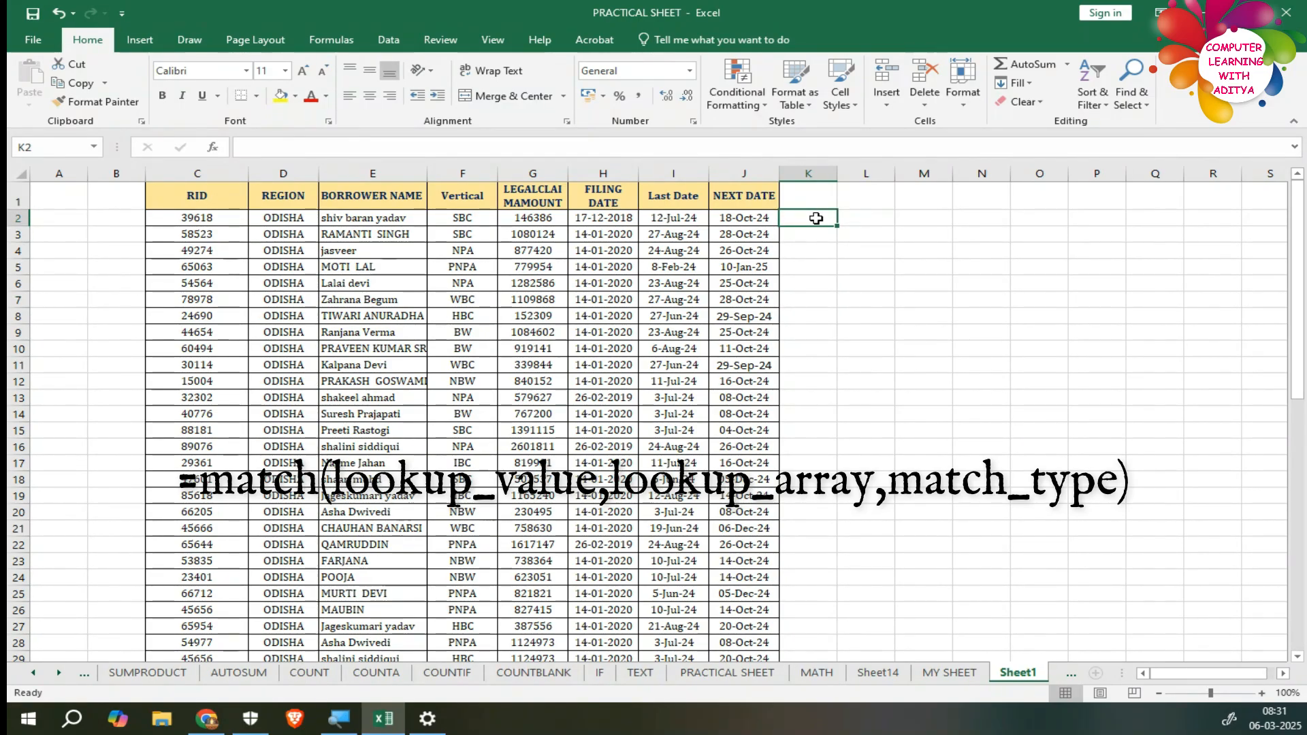
text(=)
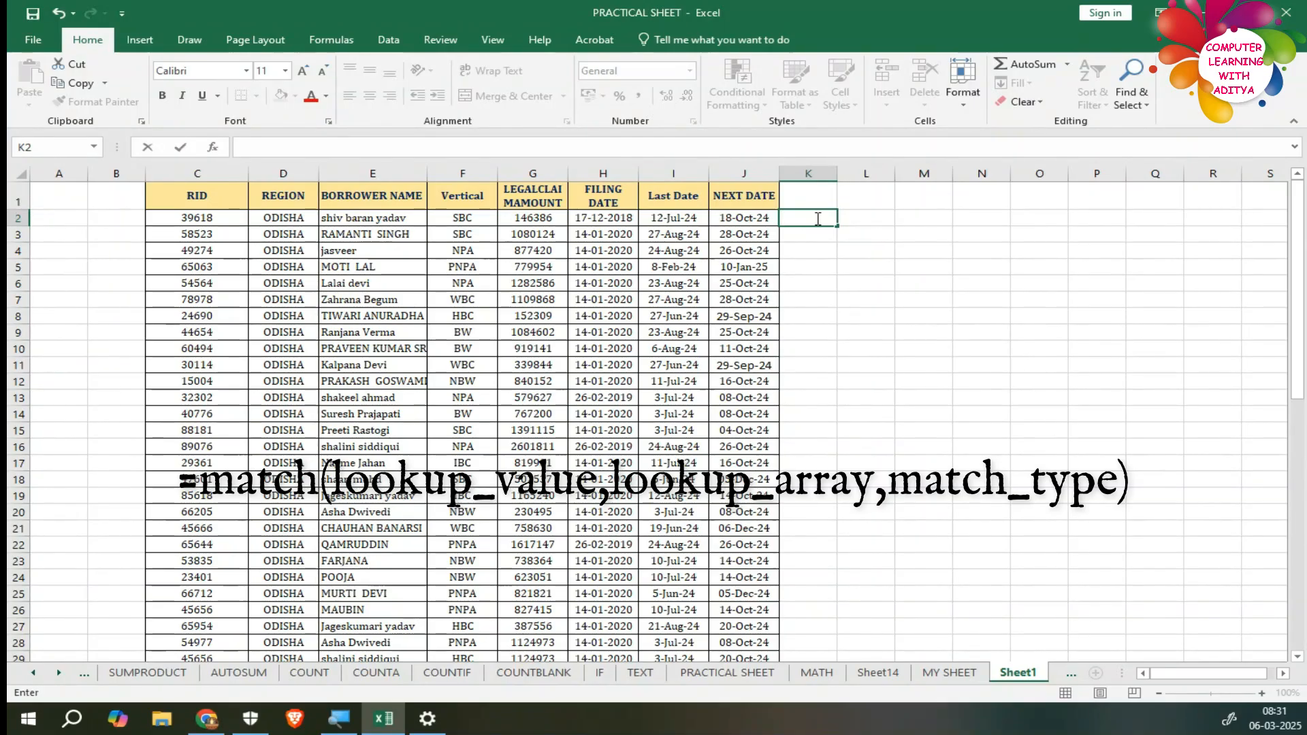
text(,)
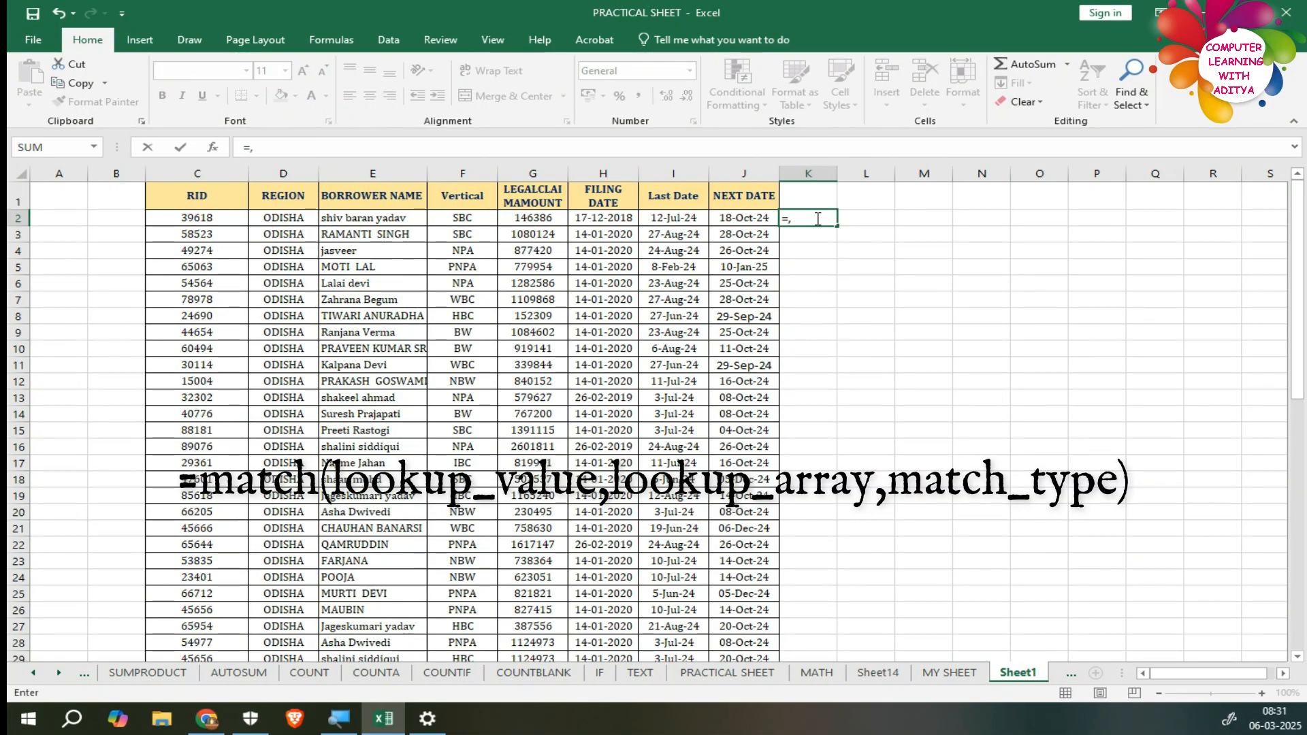
key(BackSpace)
text(mat)
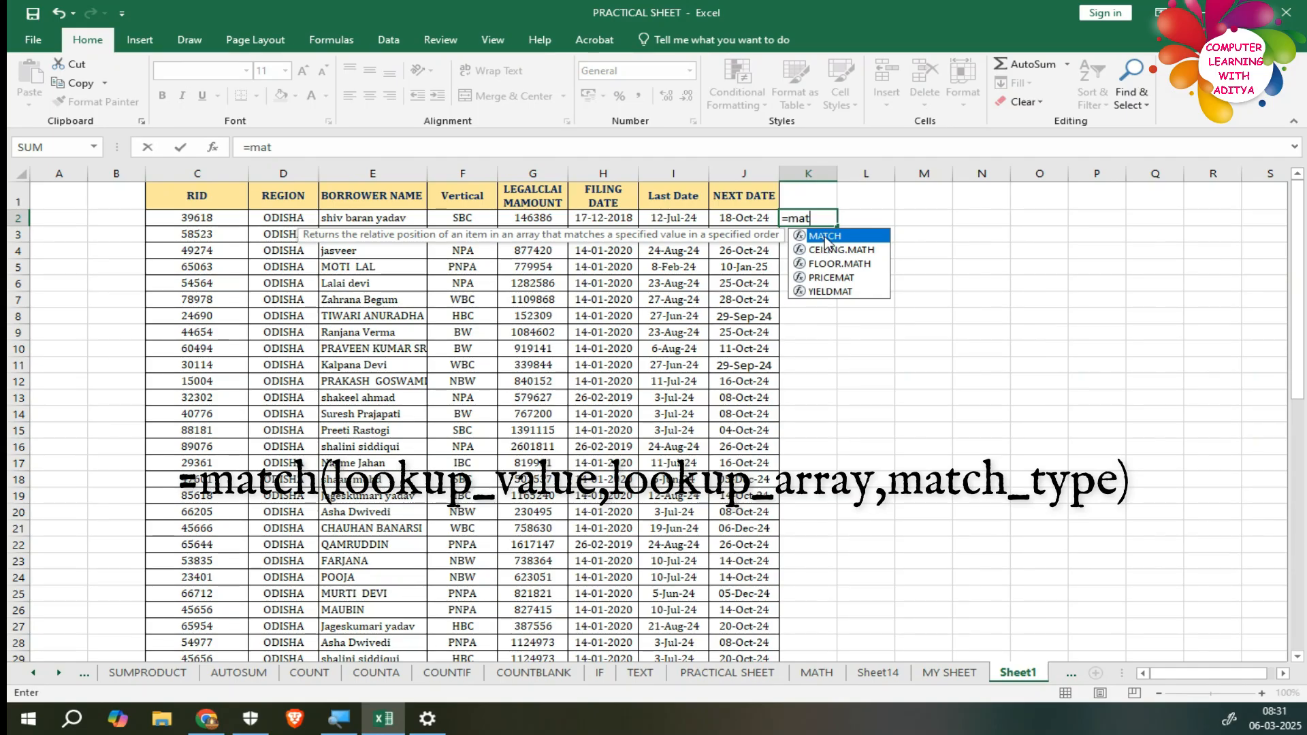
double_click(826, 237)
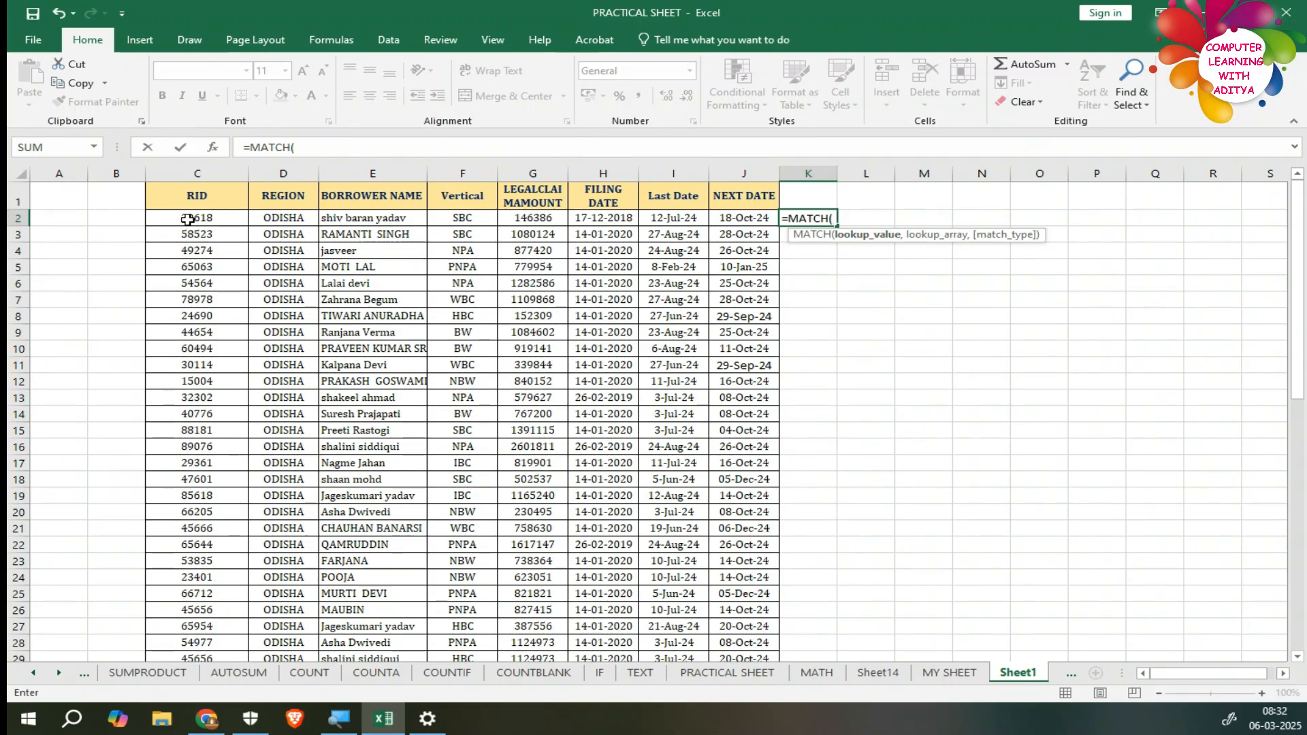
click(211, 220)
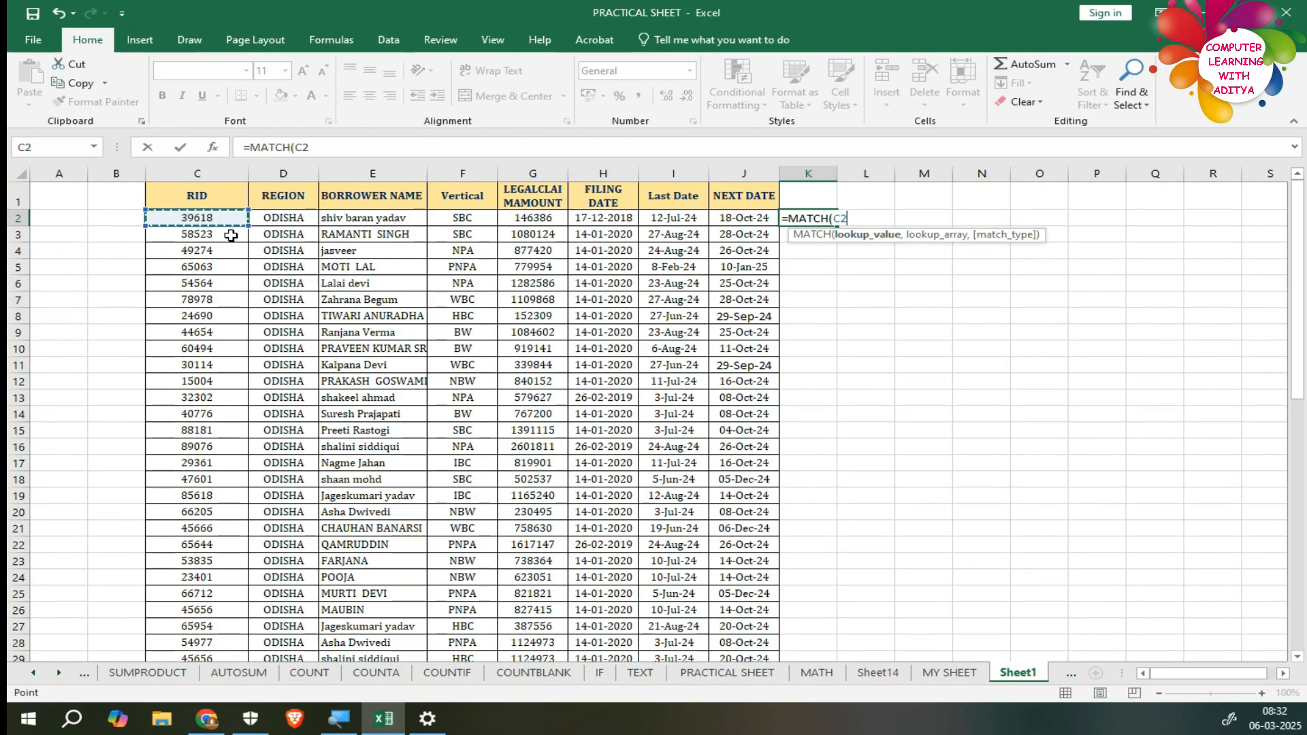
text(,)
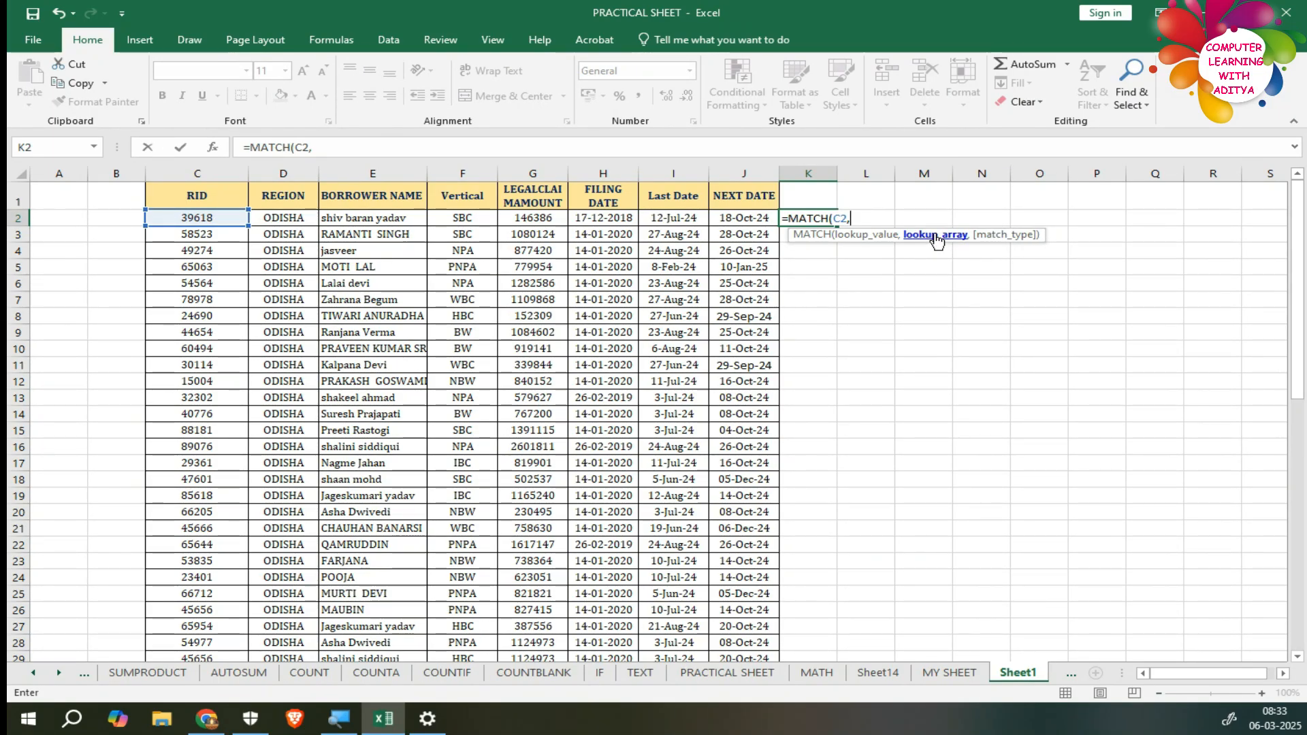
- Set the MATCH formula's lookup array to the RID column range B1:B184 of MY SHEET
click(966, 675)
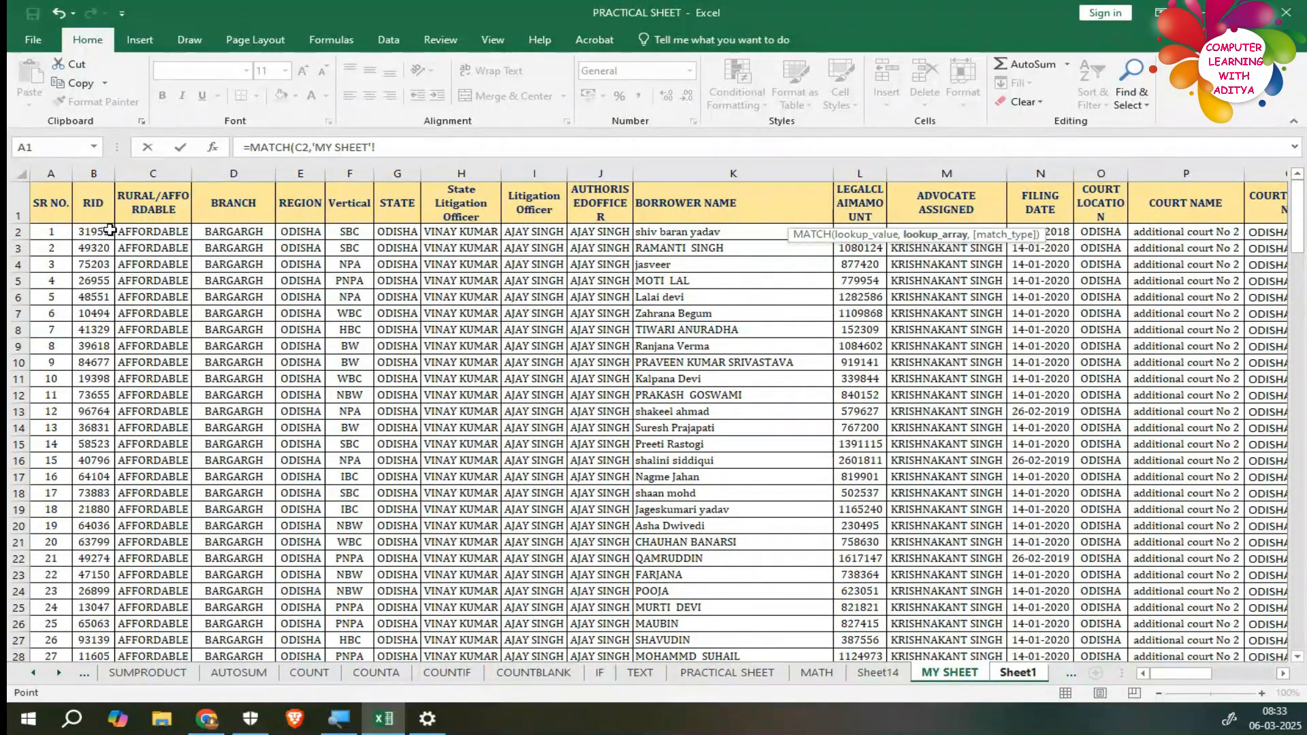
click(96, 206)
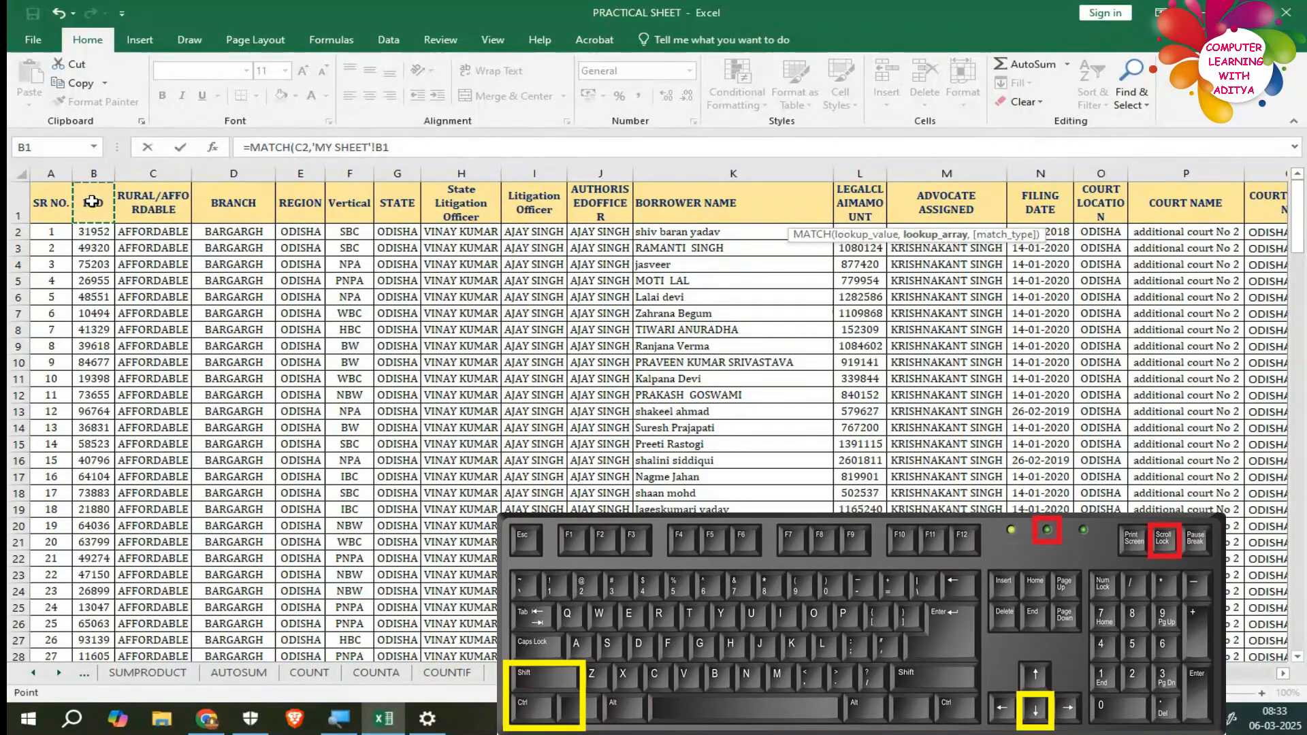
key(ctrl+shift+Down)
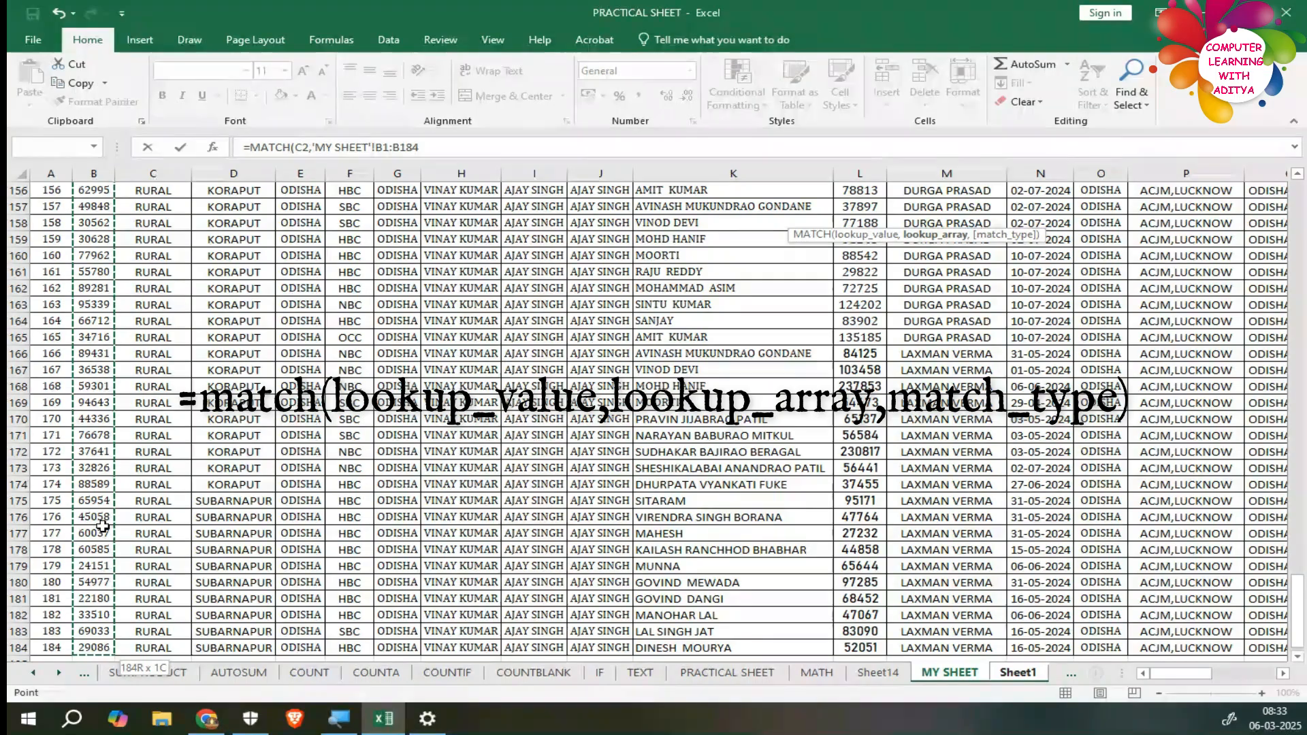
- Make the lookup array in the K2 formula absolute as 'MY SHEET'!$B$1:$B$184
click(390, 150)
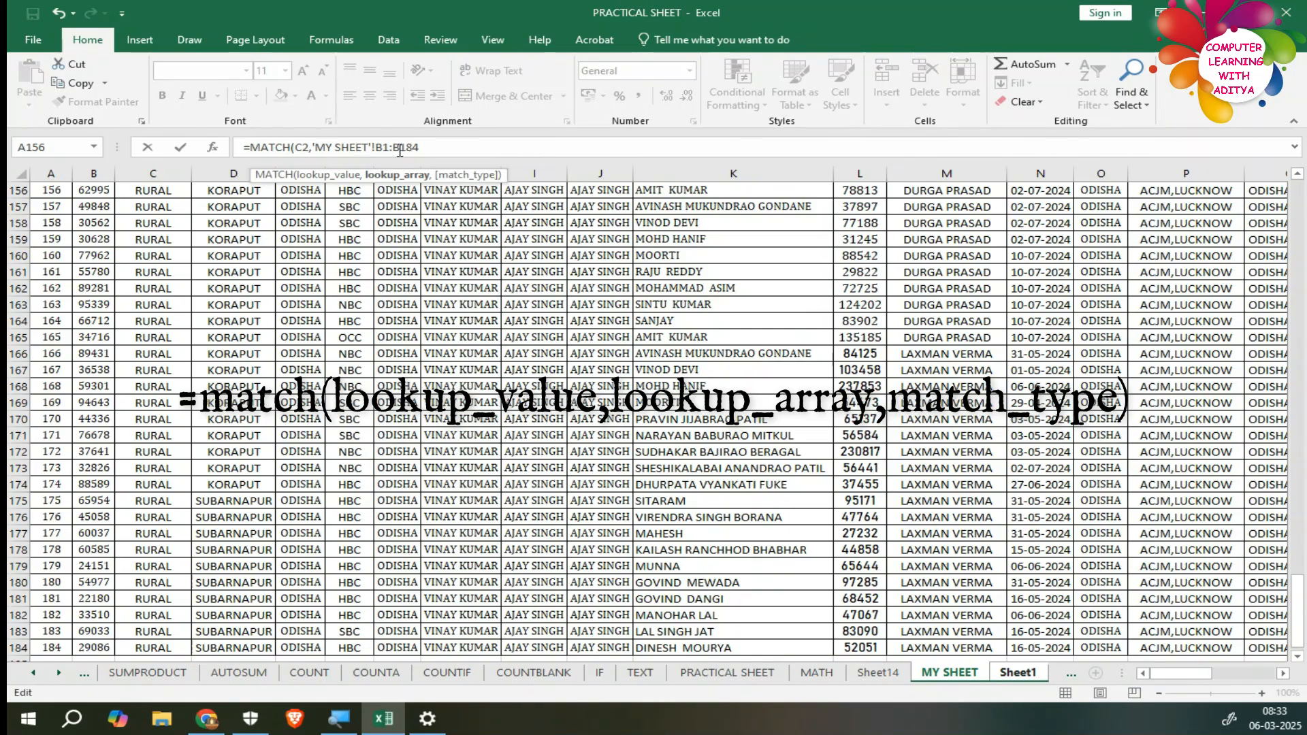
drag(311, 148, 470, 146)
click(423, 147)
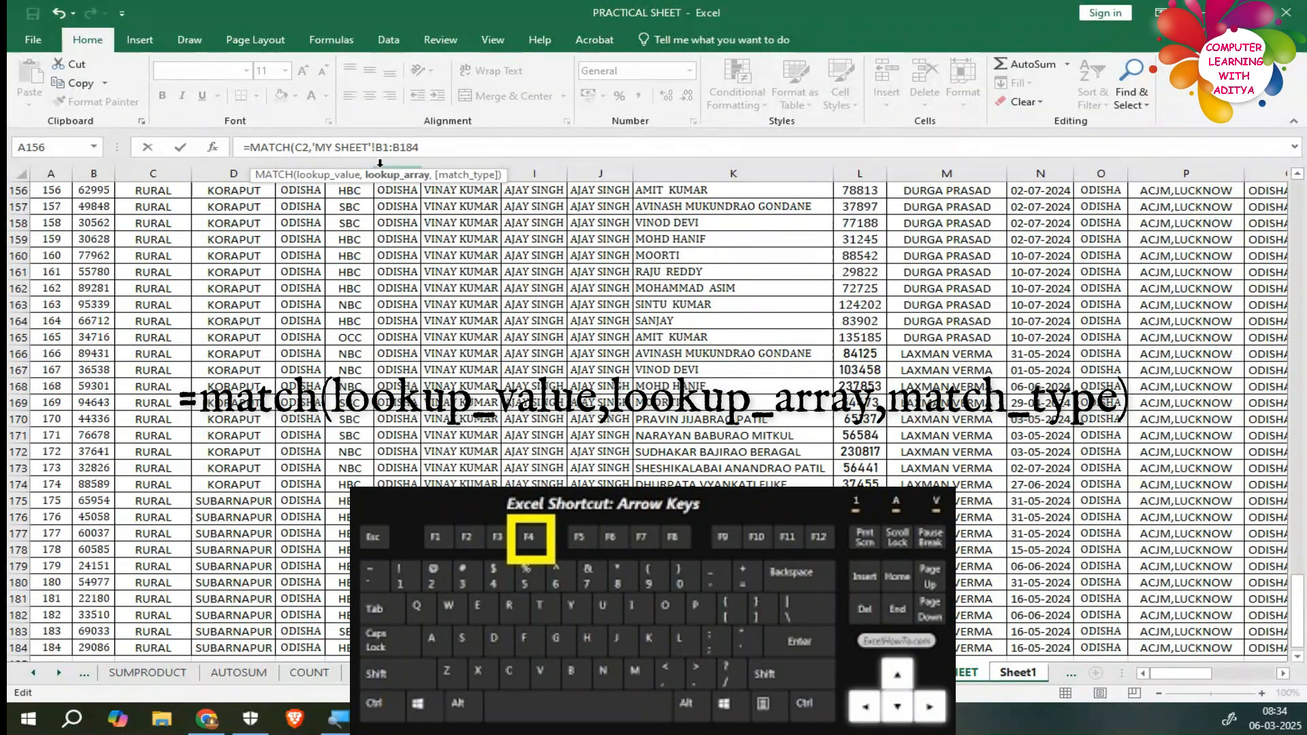
click(407, 148)
key(F4)
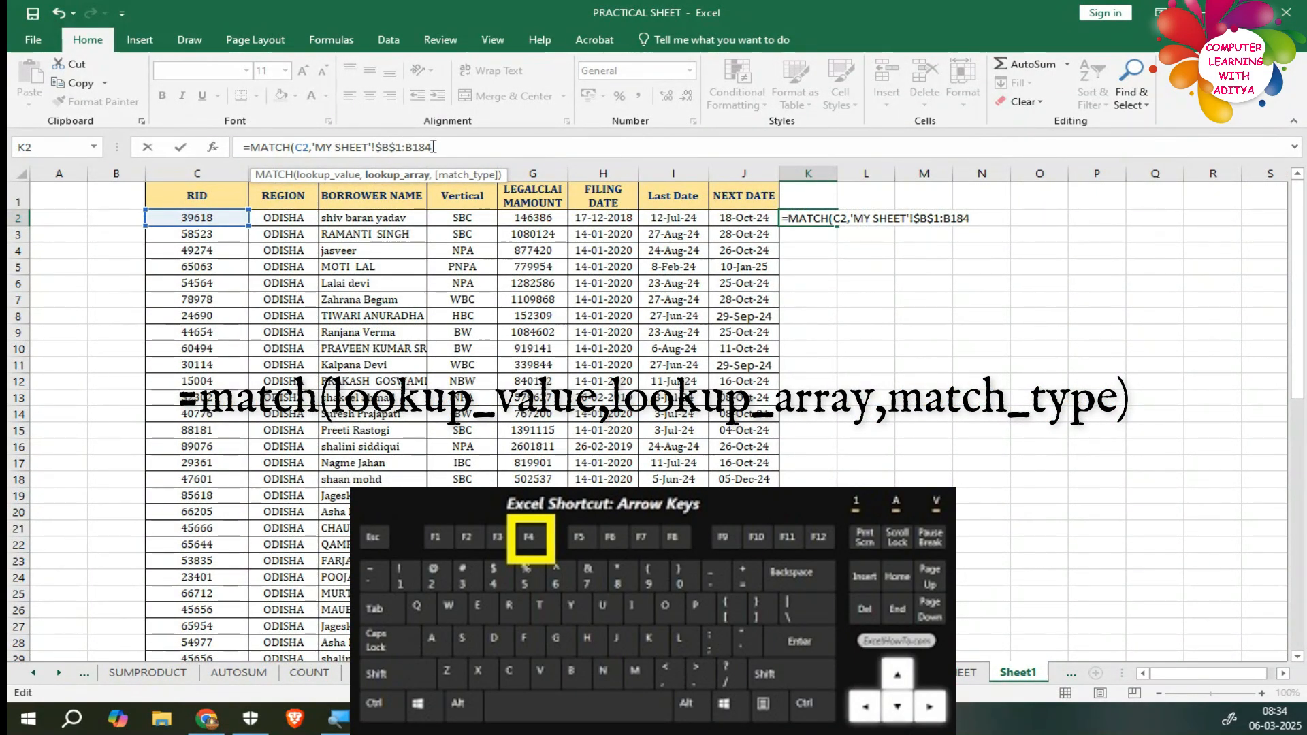
key(F4)
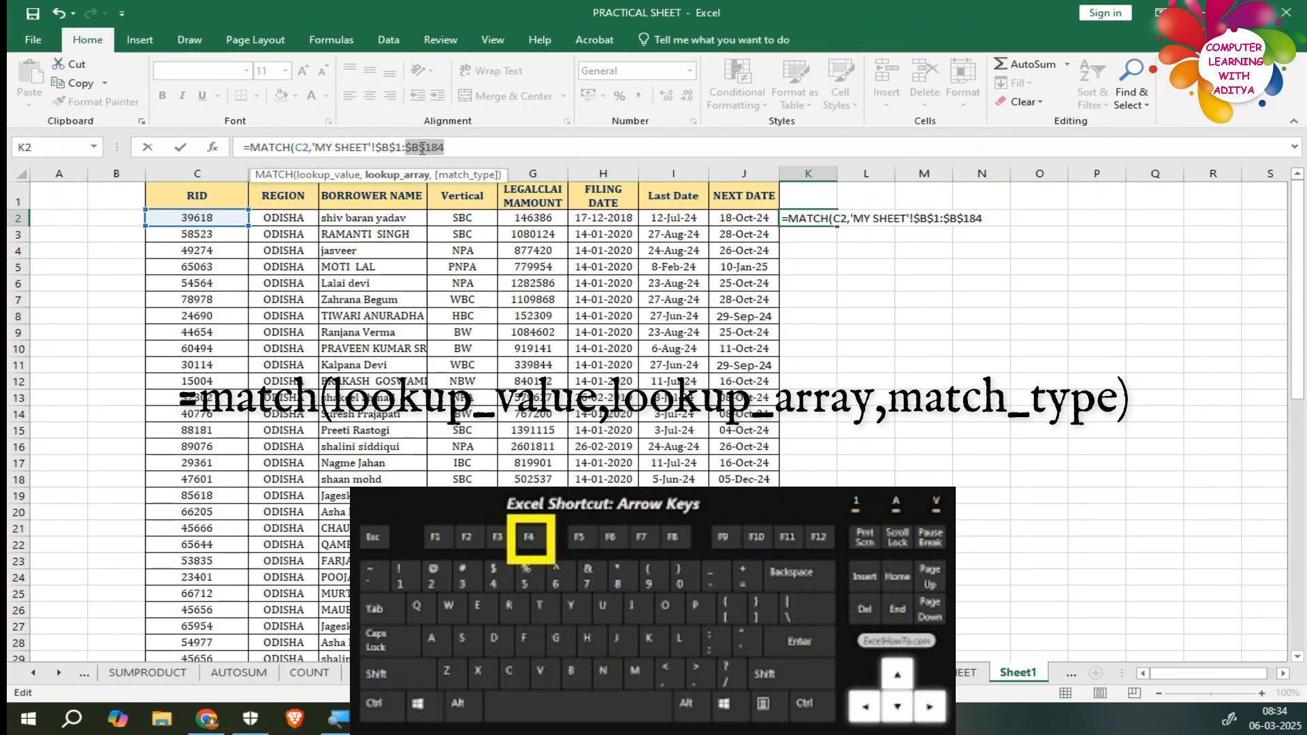
click(491, 148)
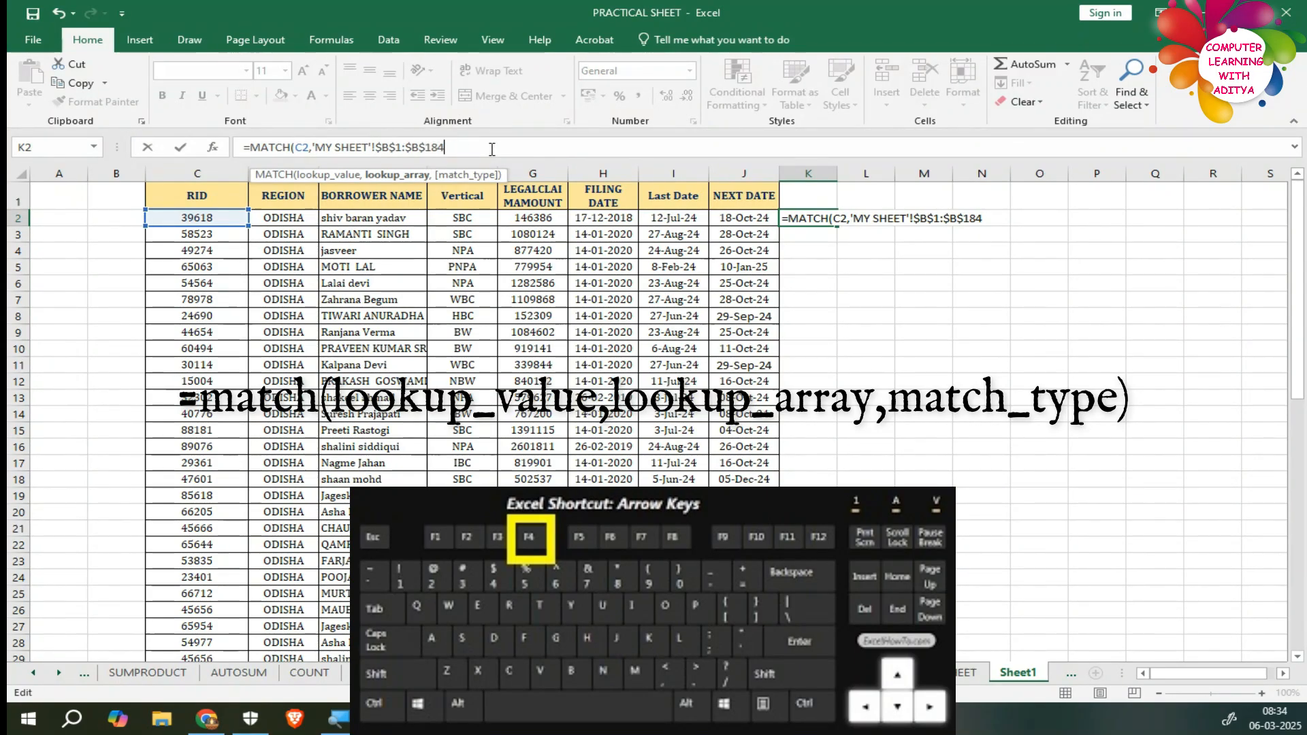
- Add the exact match type 0 as the last MATCH argument and enter the completed formula in K2
text(,)
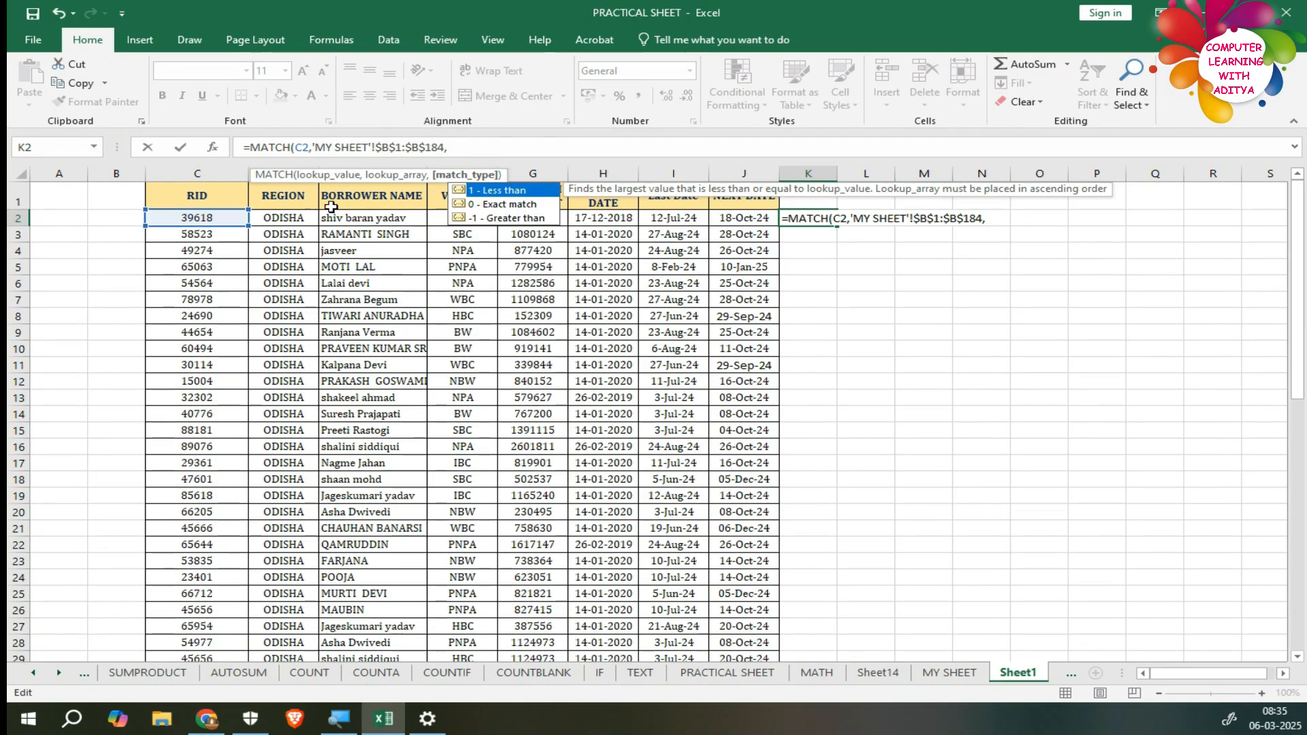
click(494, 206)
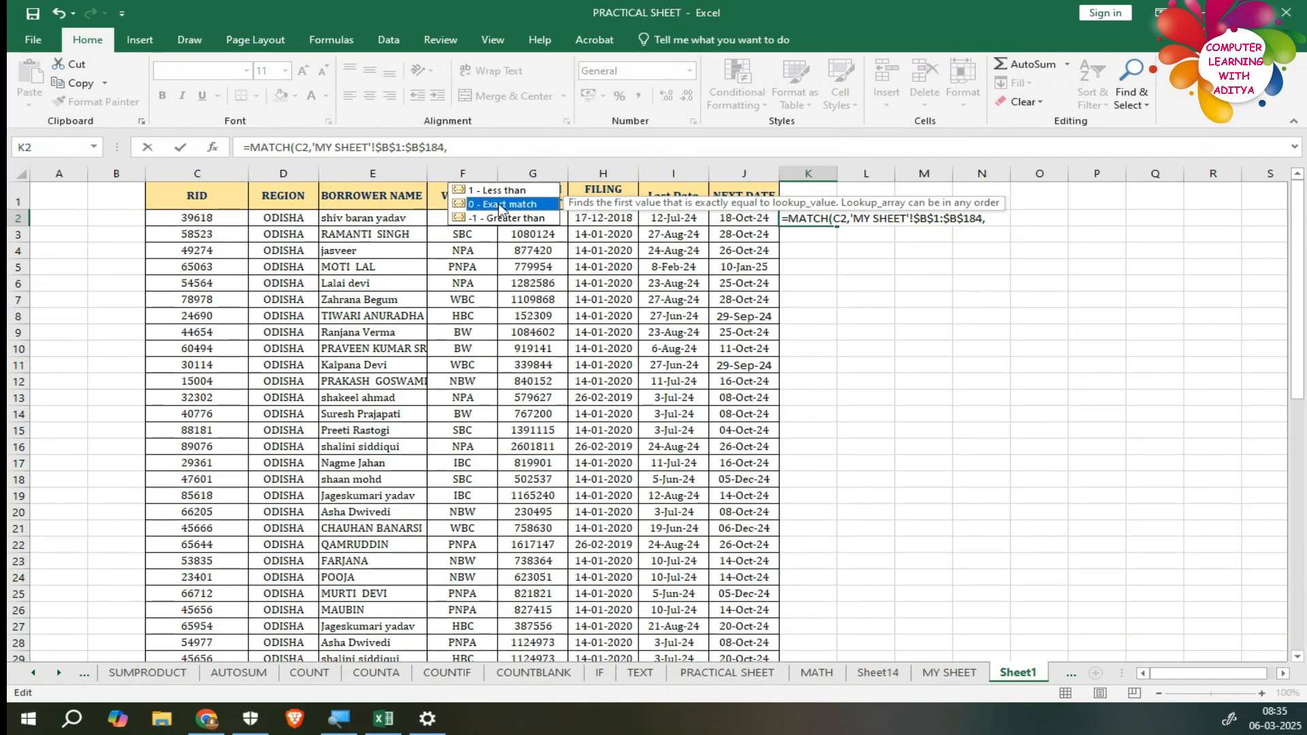
double_click(498, 203)
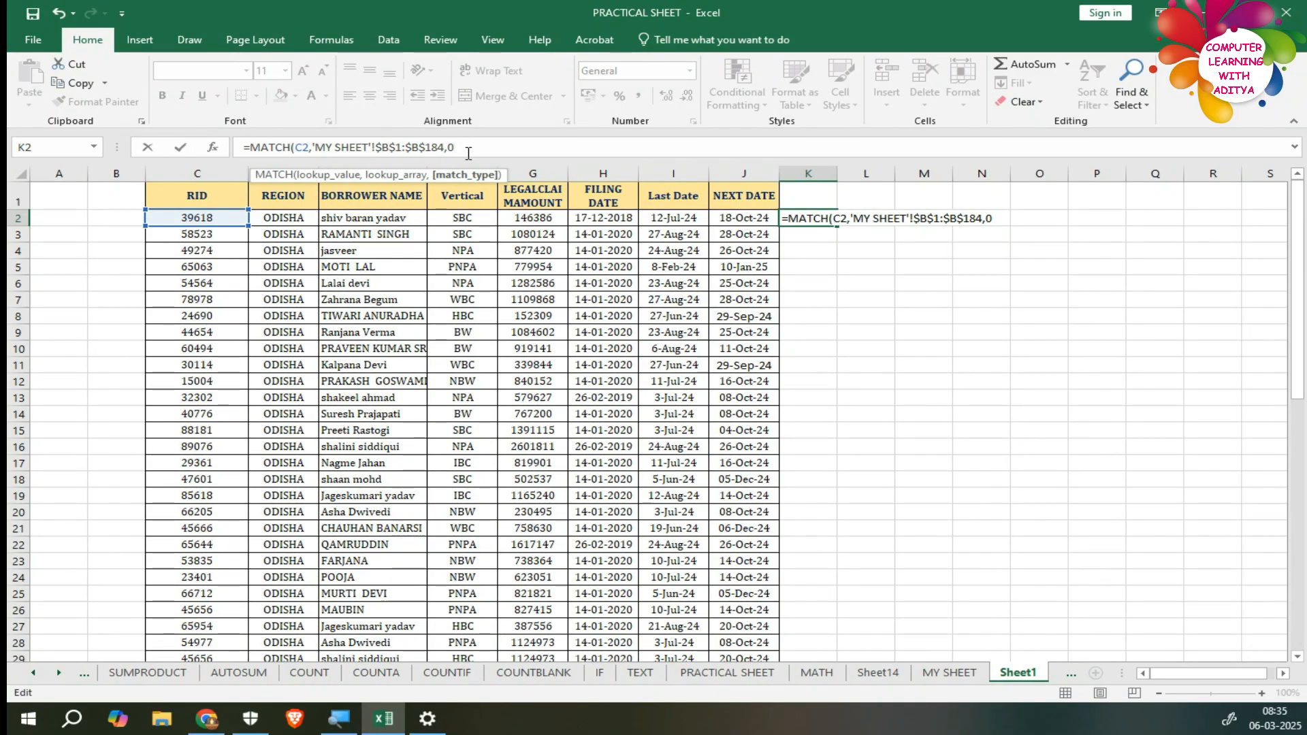
text())
key(Return)
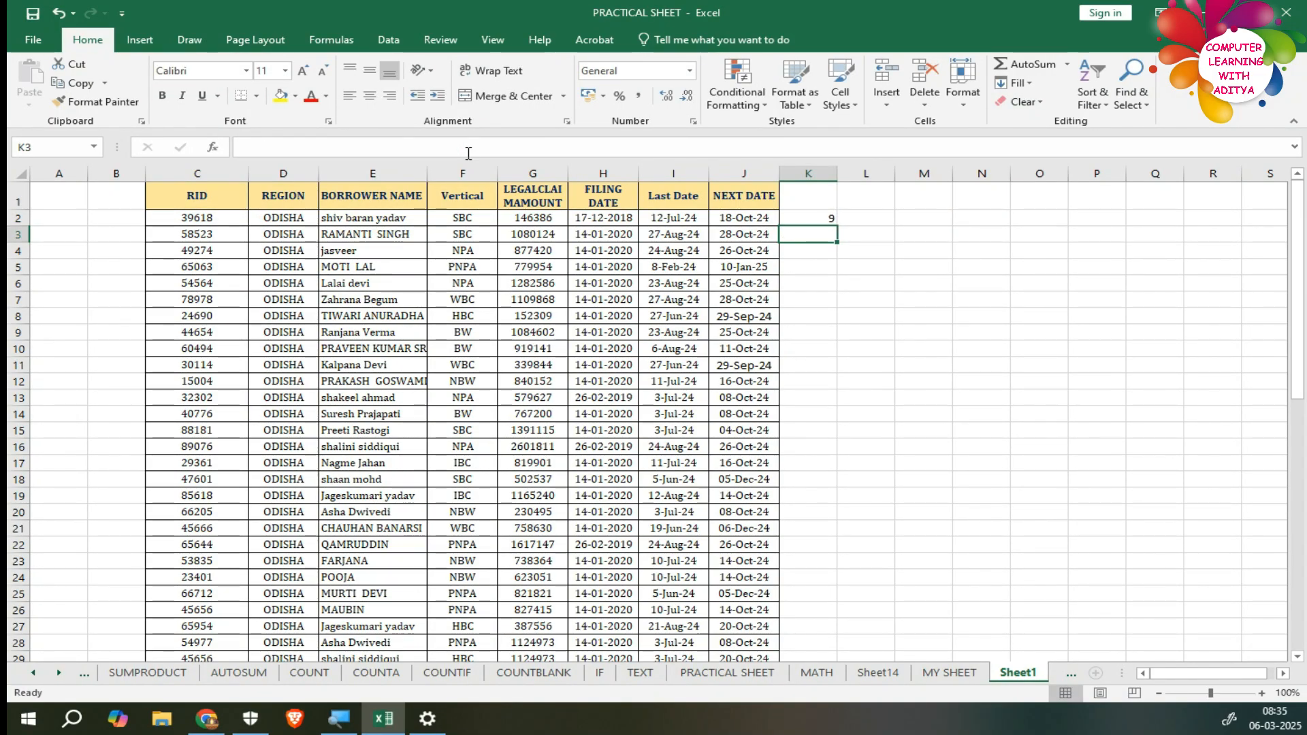
- Check the K2 result by locating the RID from C2 in column B of MY SHEET and comparing its row number
key(Left)
click(811, 221)
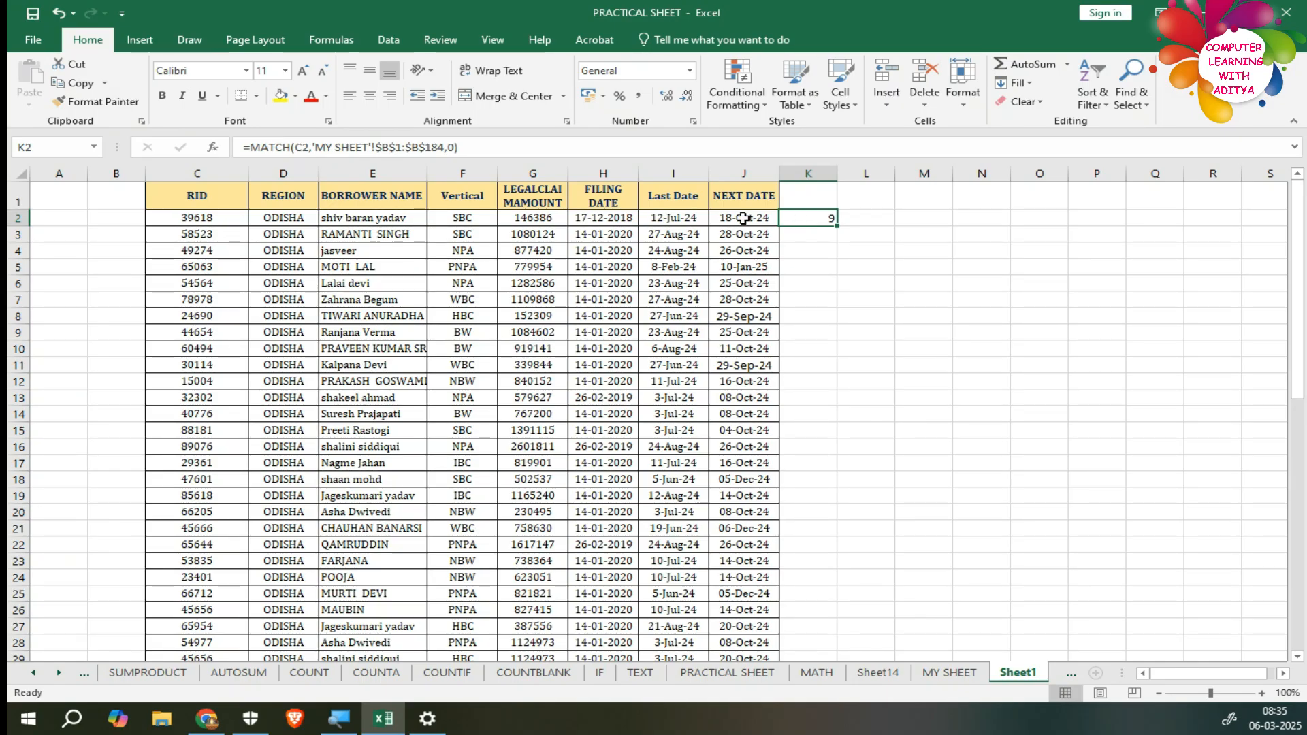
click(225, 217)
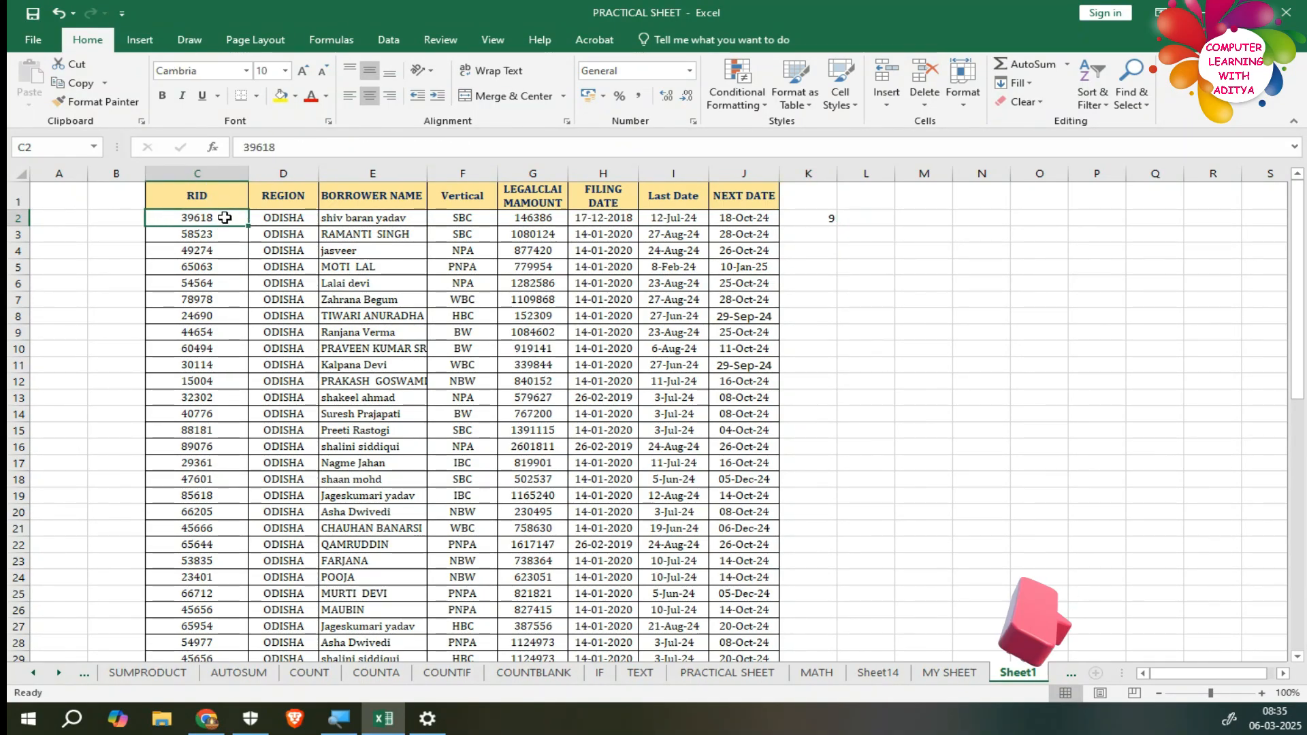
click(786, 215)
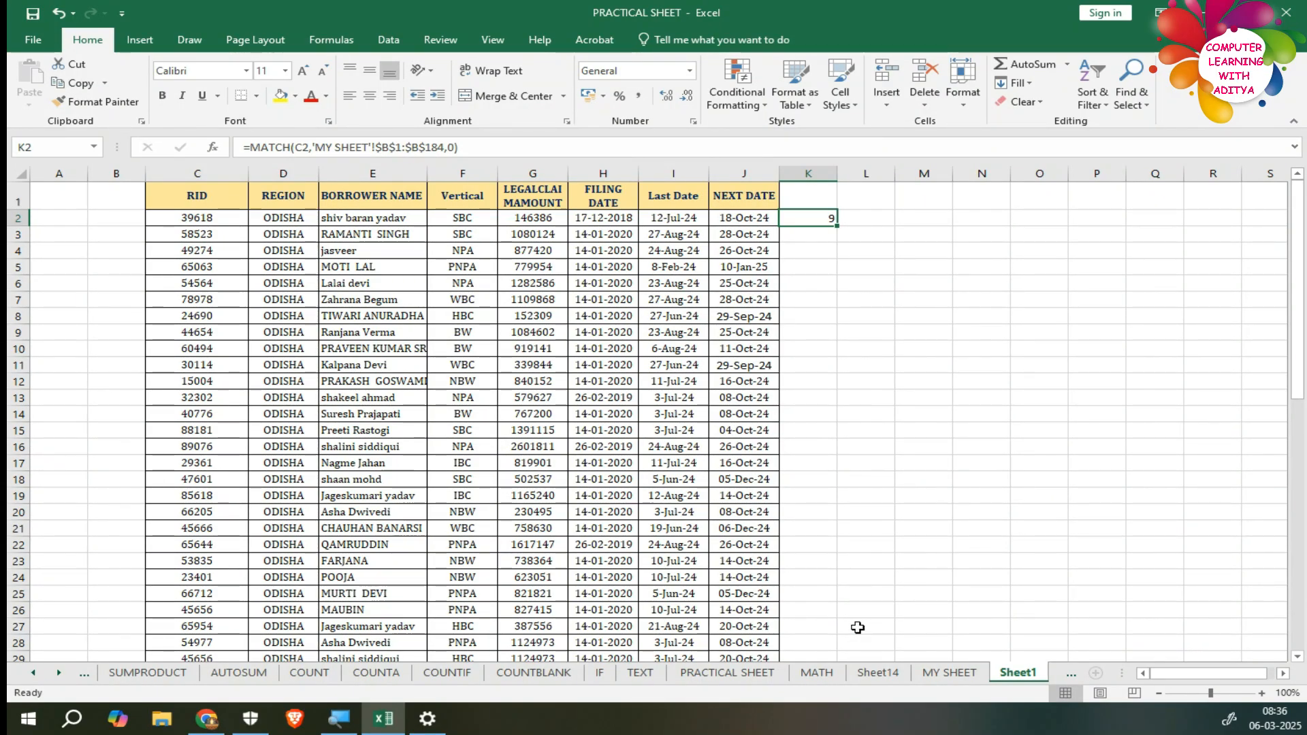
click(930, 671)
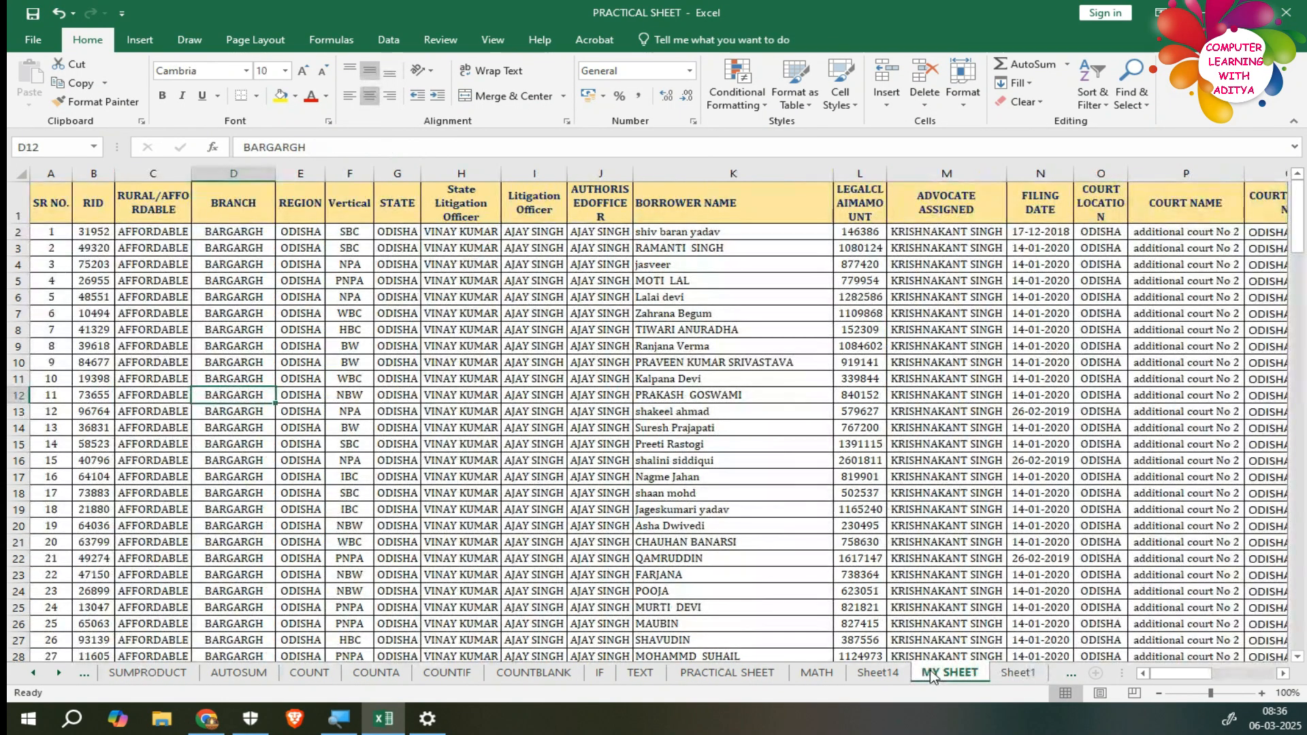
click(19, 347)
click(89, 346)
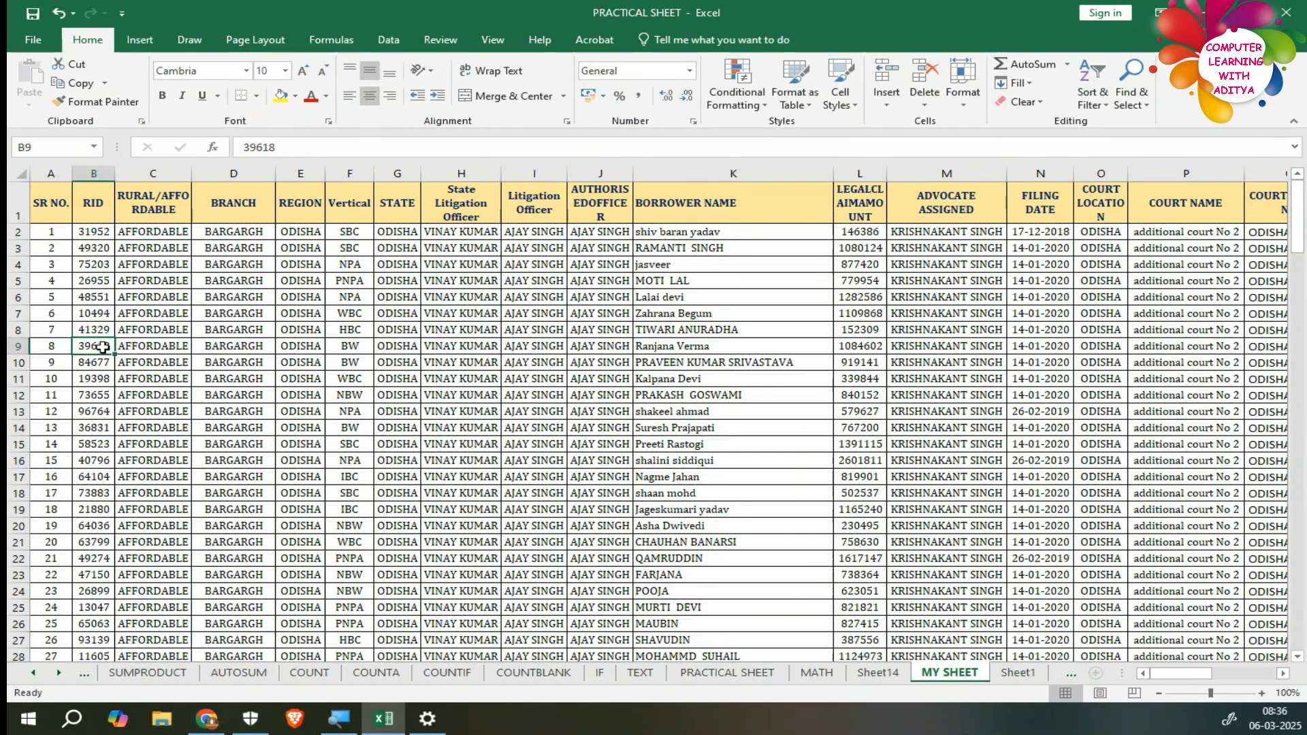
click(94, 174)
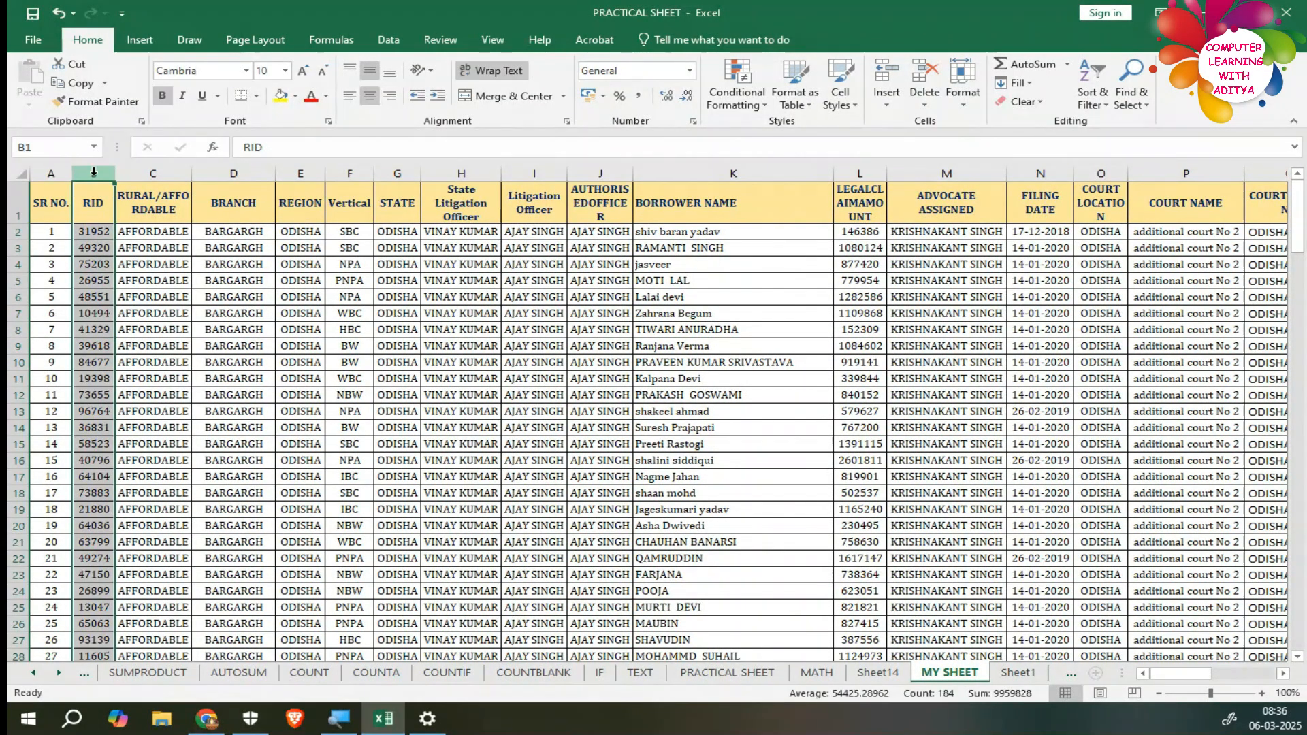
click(95, 345)
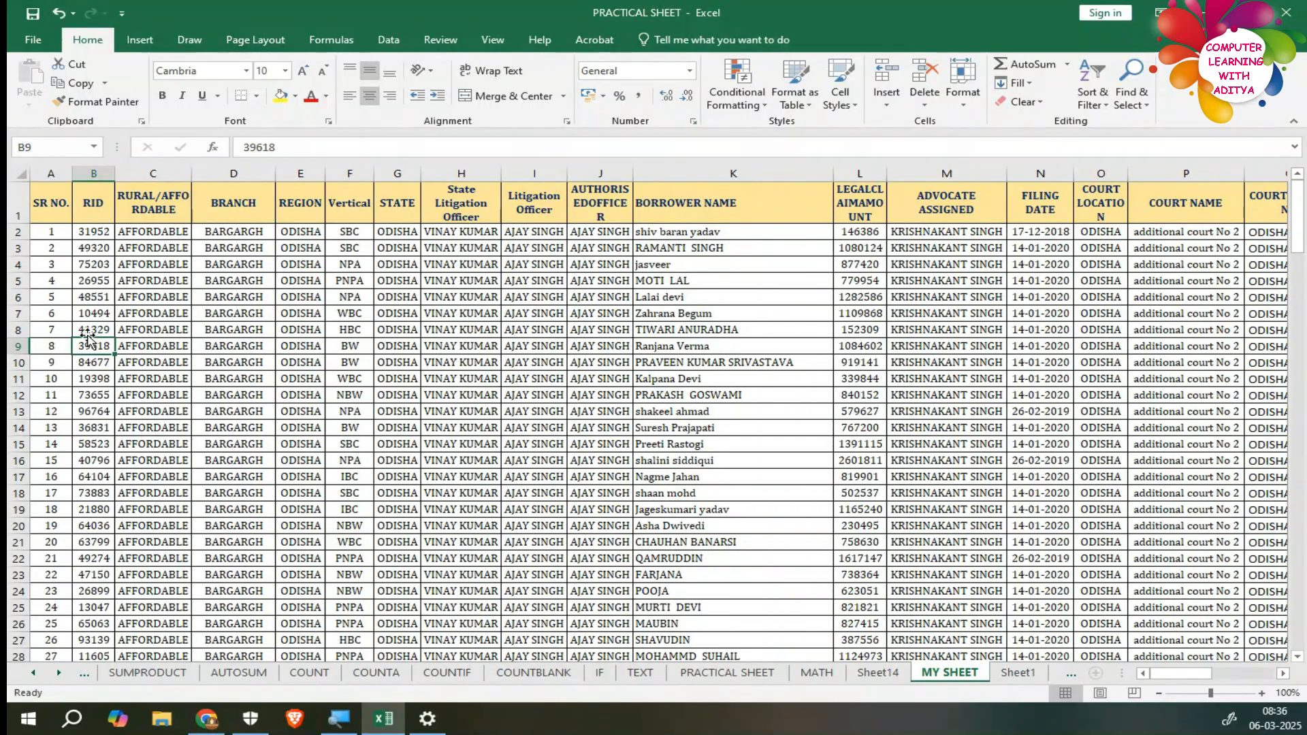
click(1002, 672)
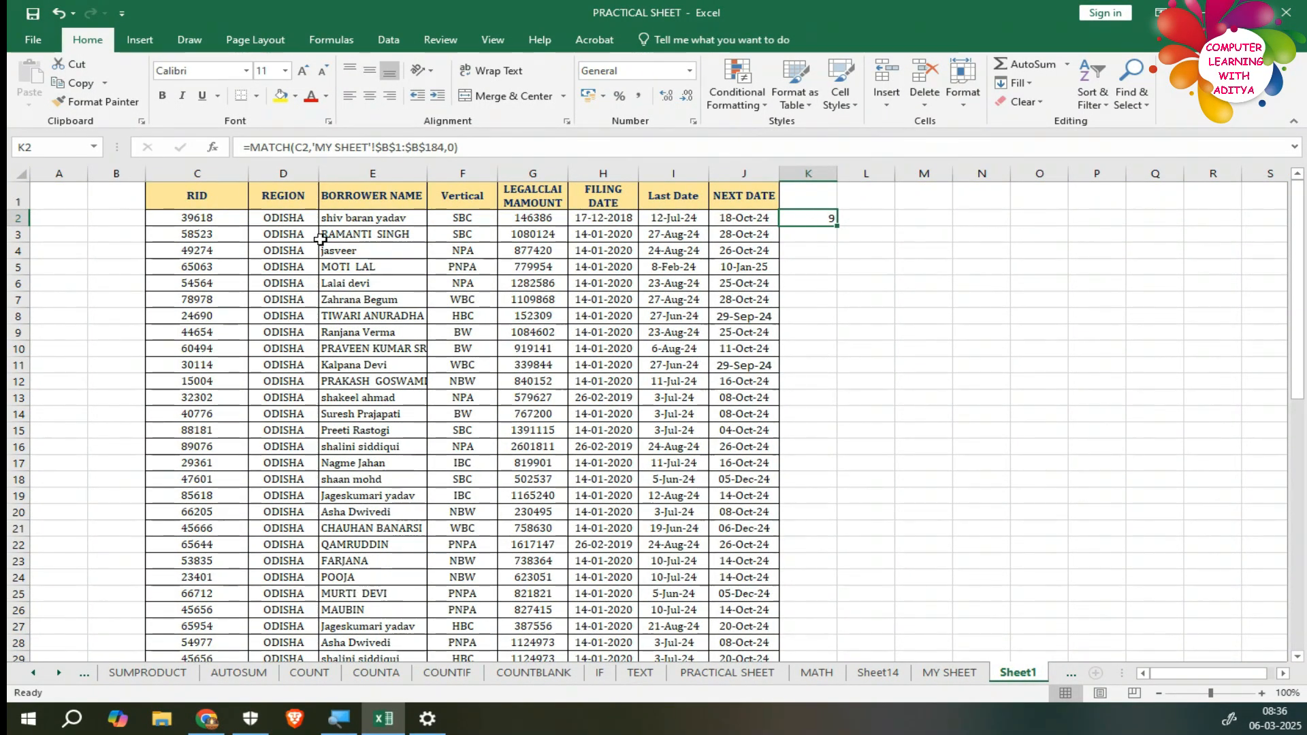
click(202, 219)
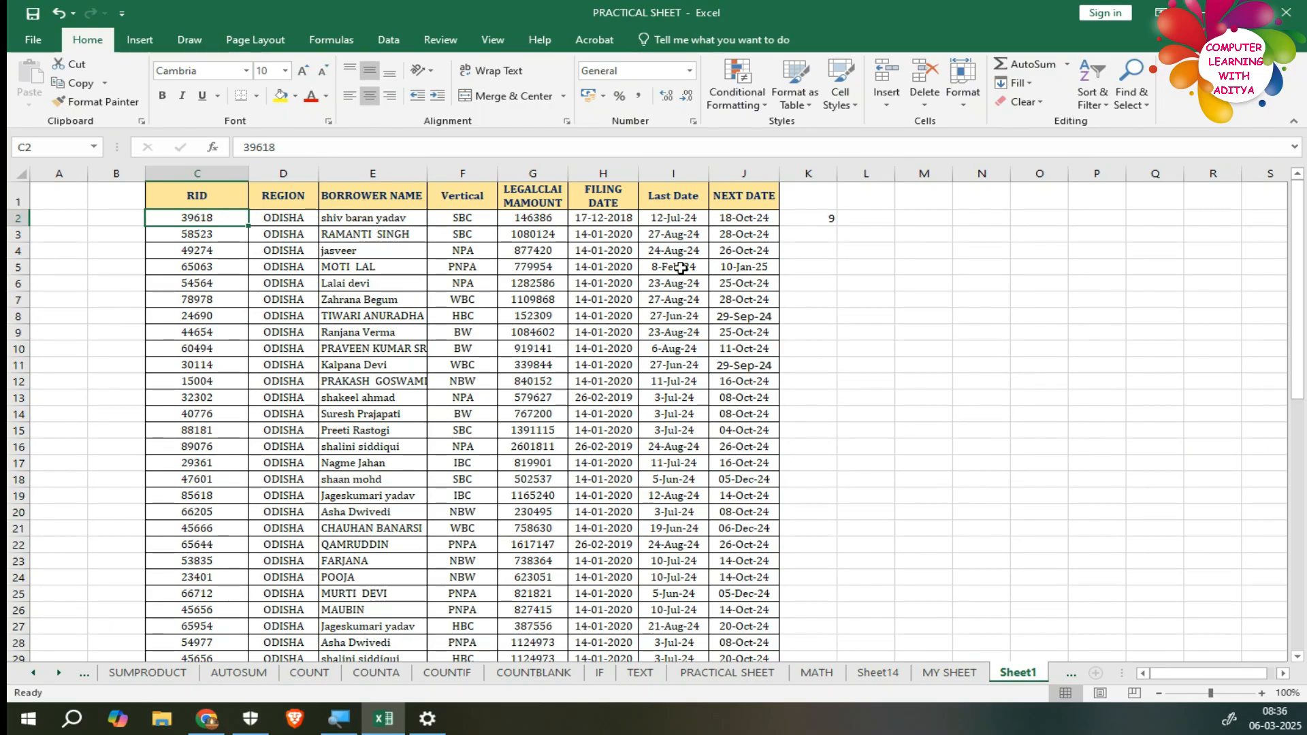
- Fill the MATCH formula from K2 down to K29 for all RIDs in Sheet1
click(827, 219)
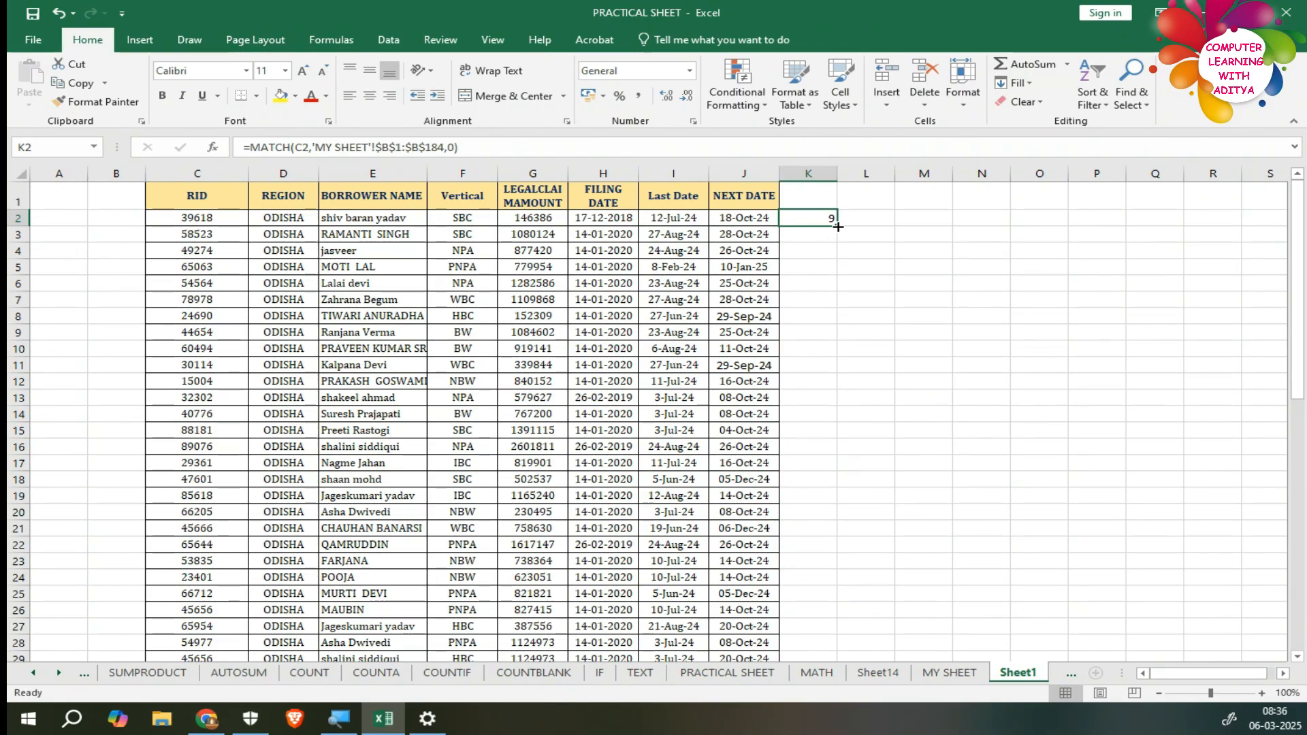
double_click(834, 228)
click(826, 220)
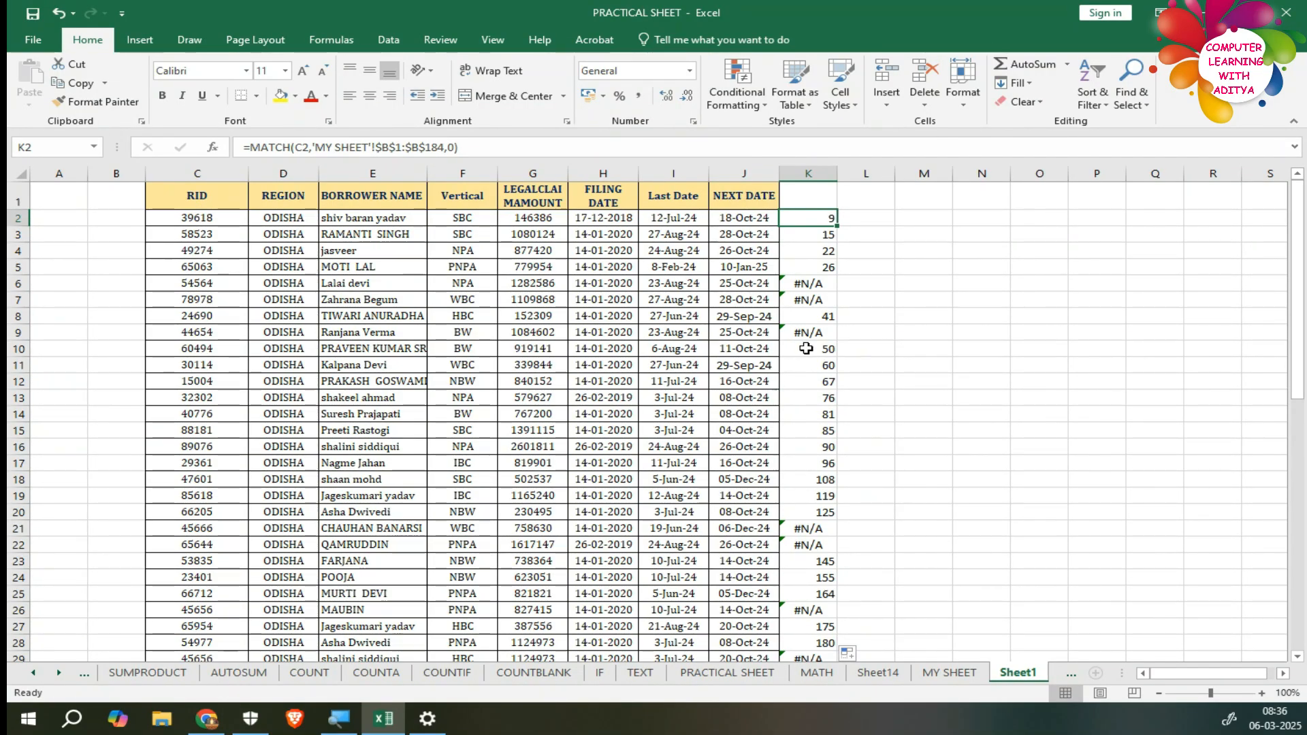
scroll(837, 397, down, 3)
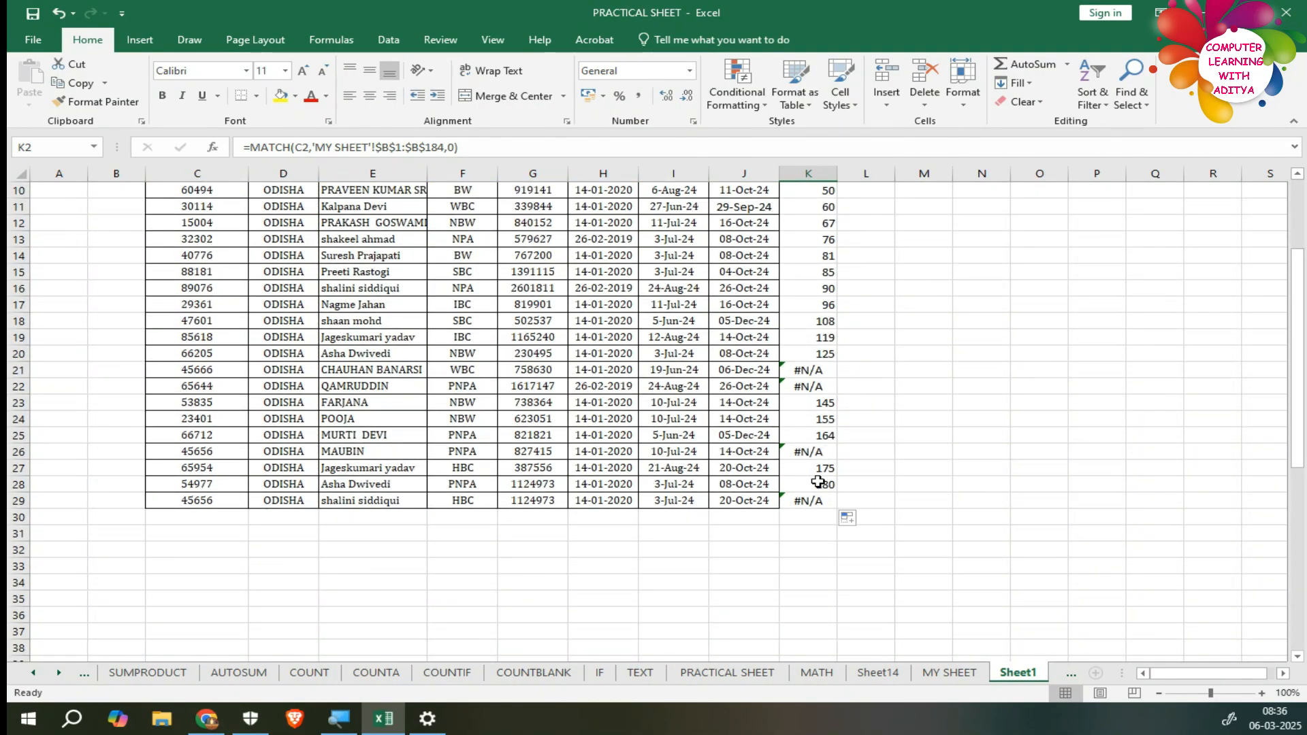
scroll(817, 482, up, 3)
drag(810, 219, 826, 644)
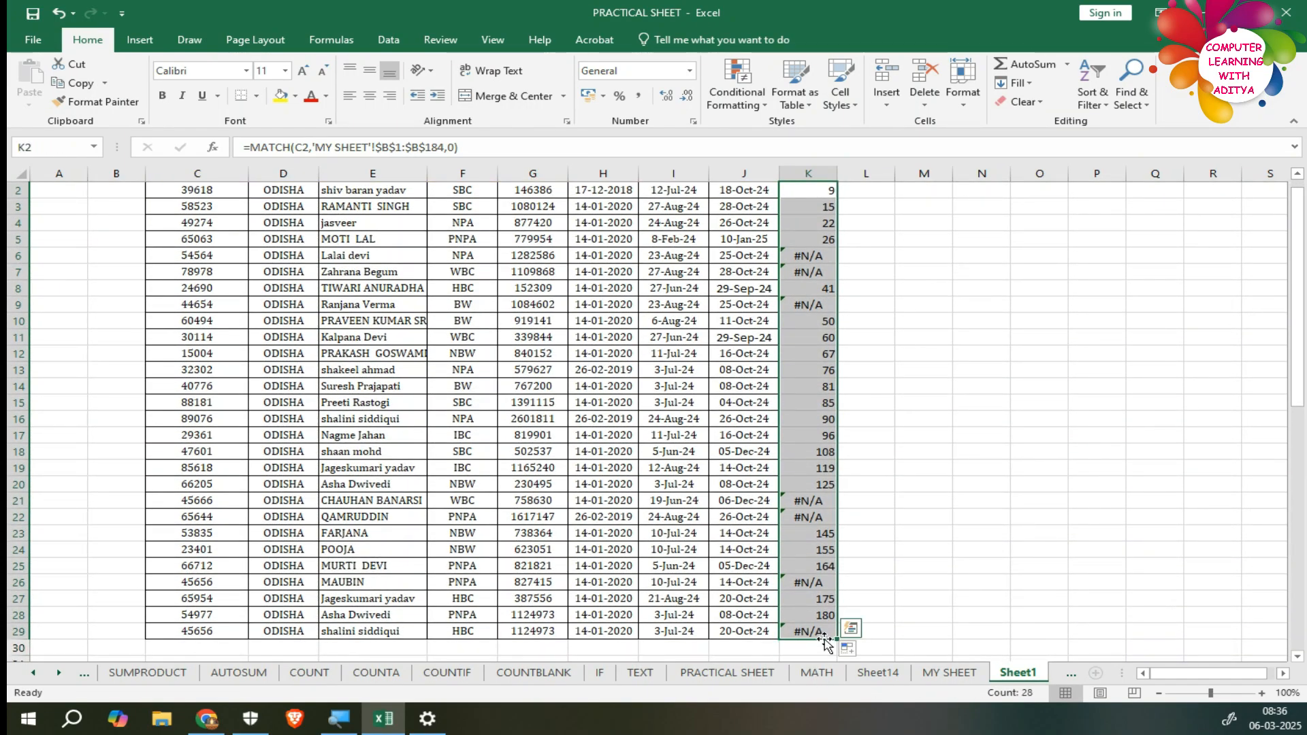
- Check the K28 result by finding the RID from C28 in MY SHEET and comparing its row number
click(209, 615)
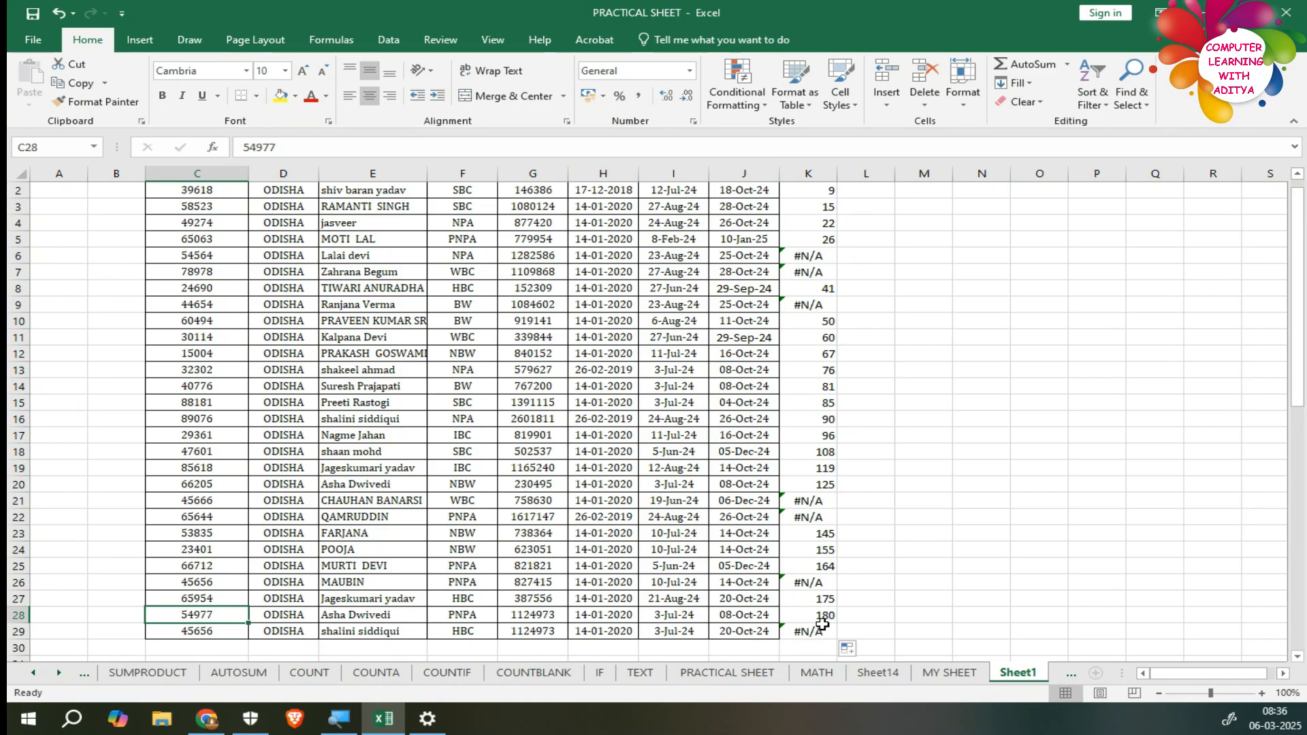
drag(242, 615, 843, 614)
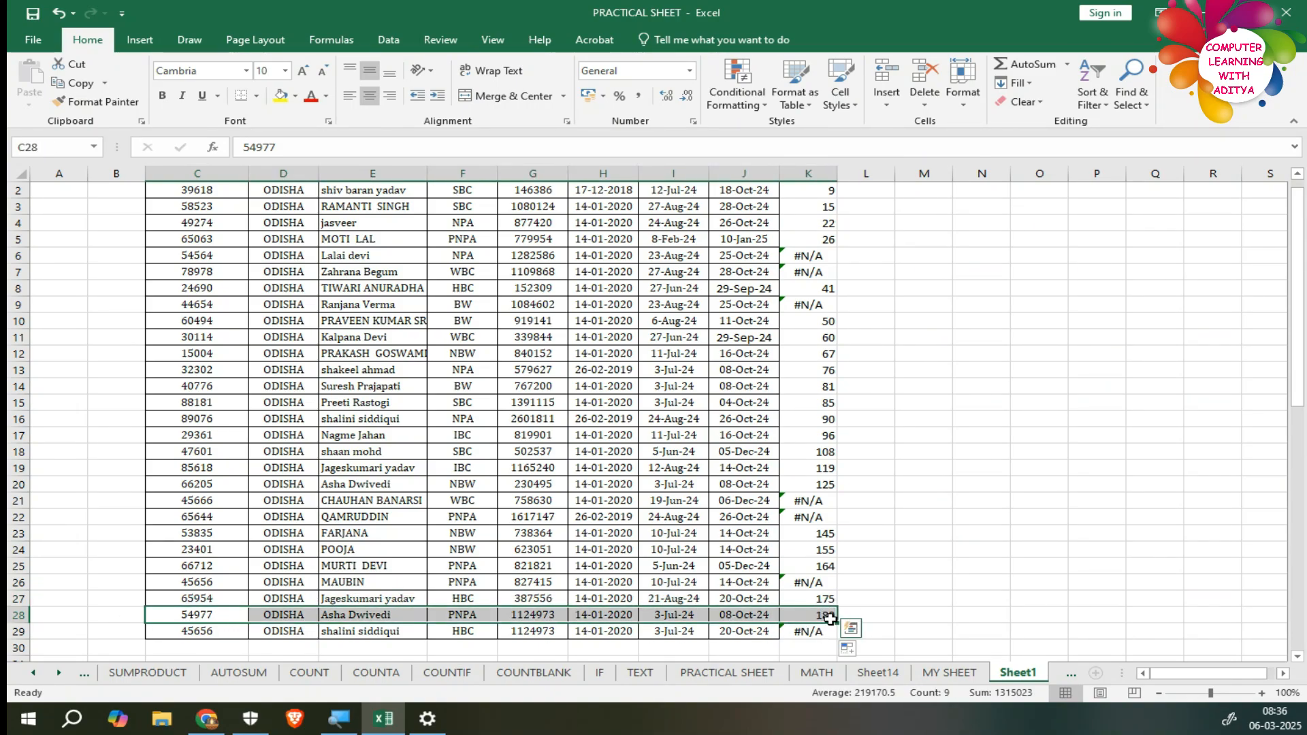
click(949, 672)
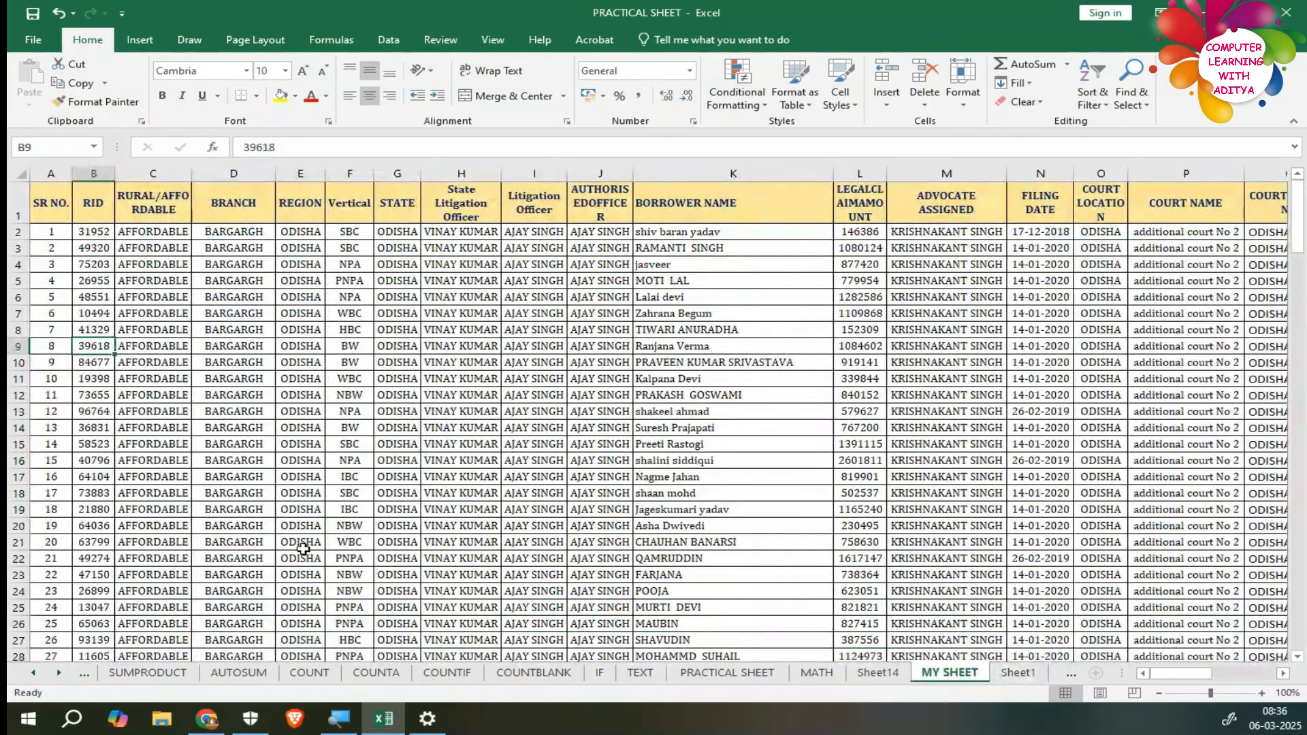
click(167, 507)
scroll(167, 507, down, 6)
scroll(167, 507, down, 6)
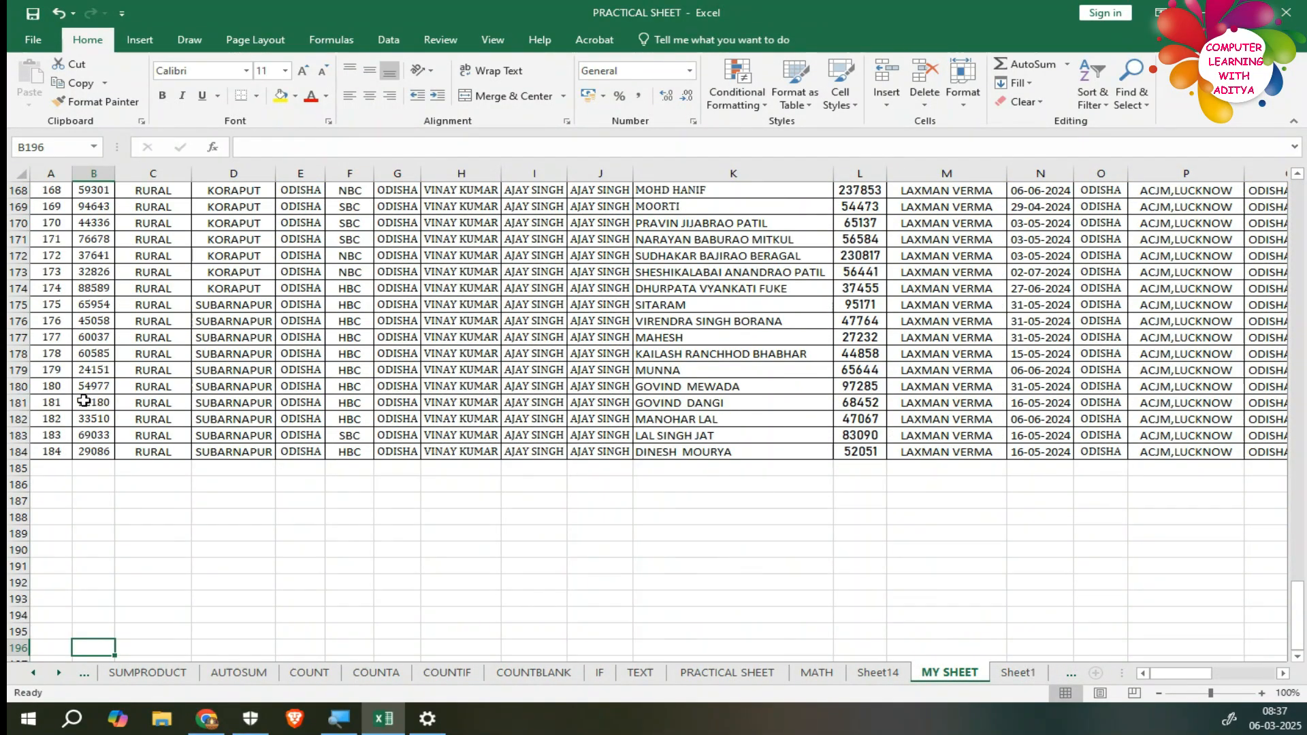
click(18, 385)
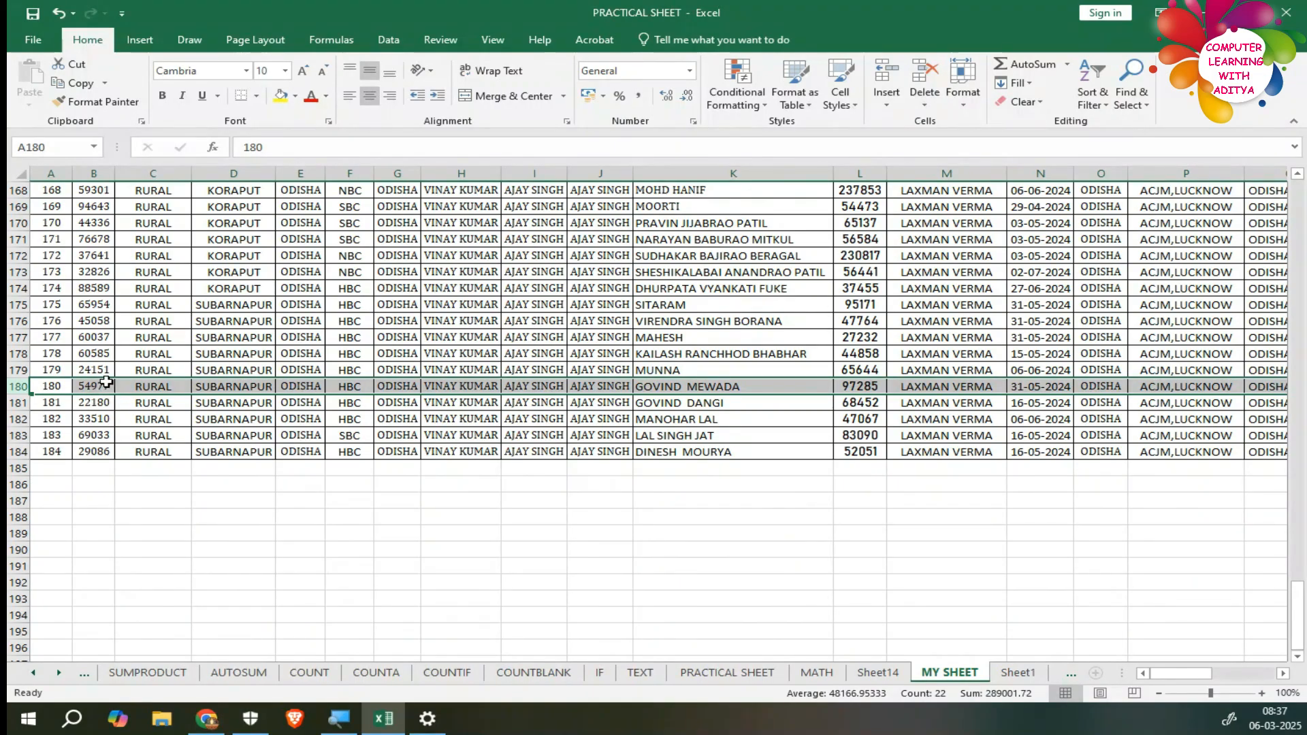
click(996, 675)
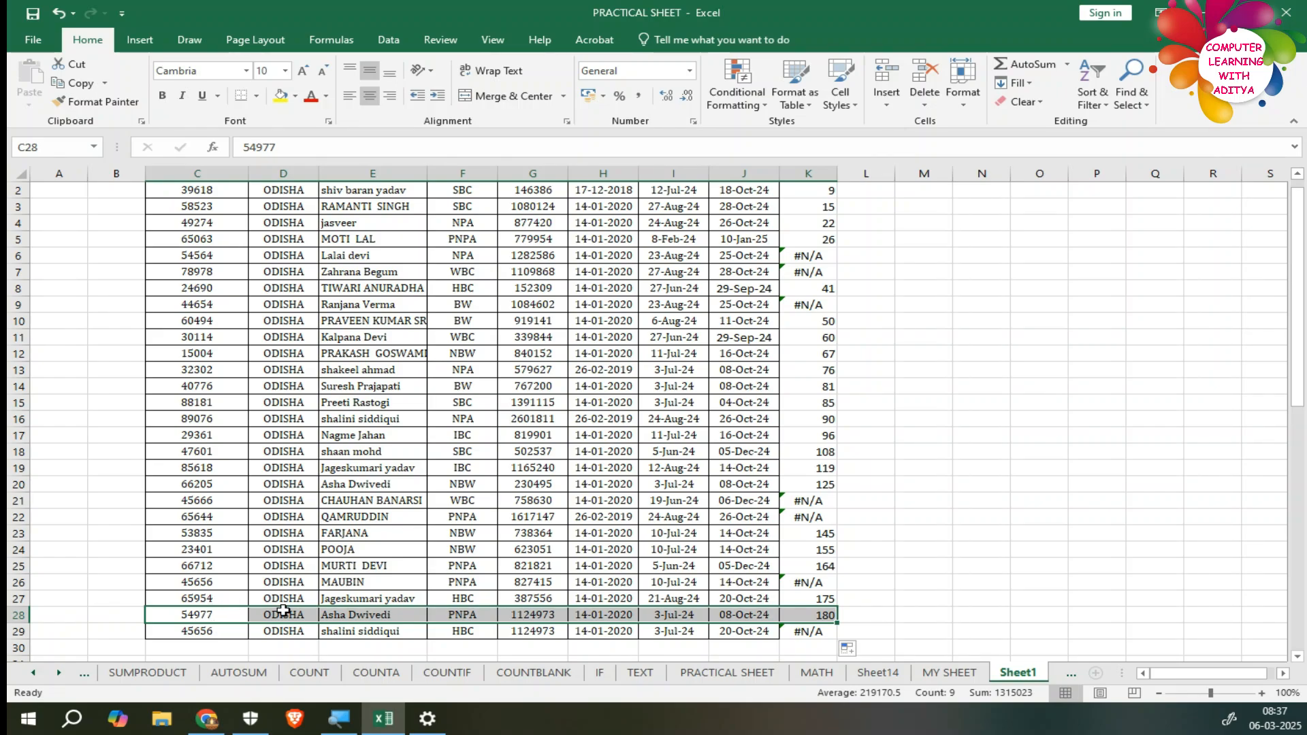
click(949, 672)
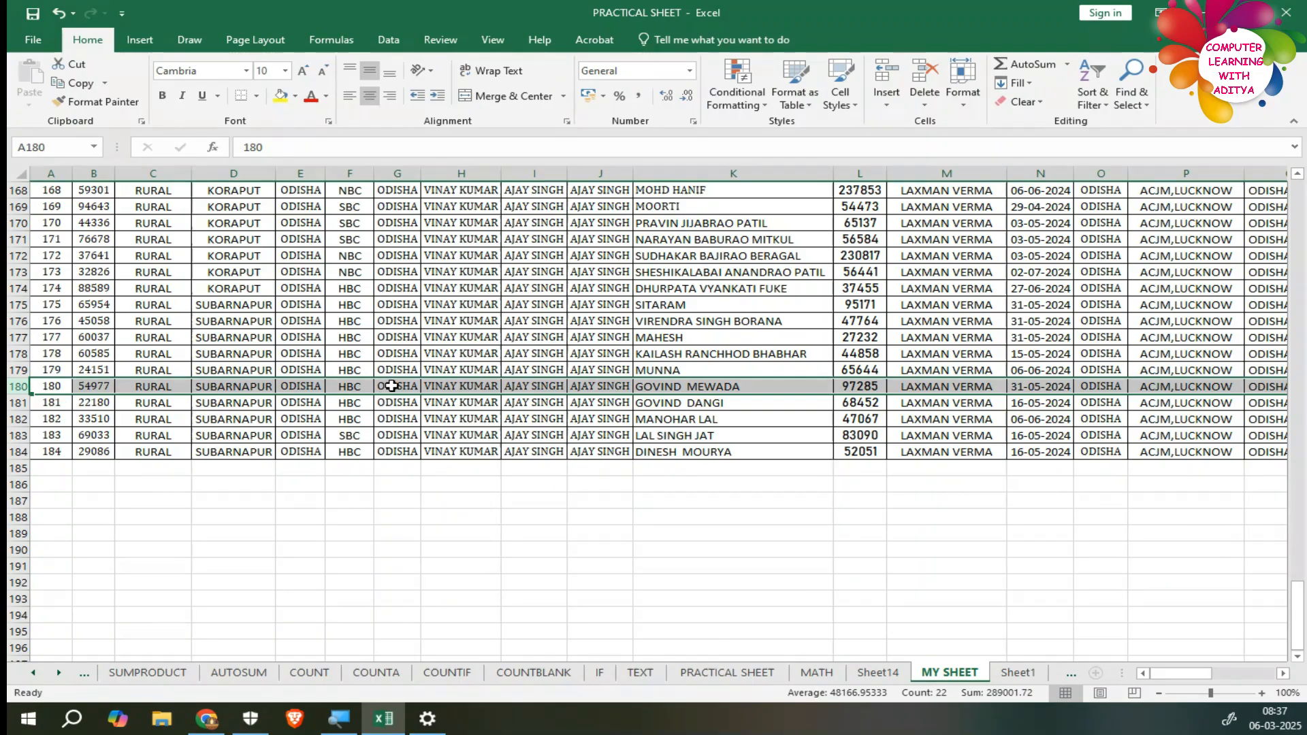
click(1012, 671)
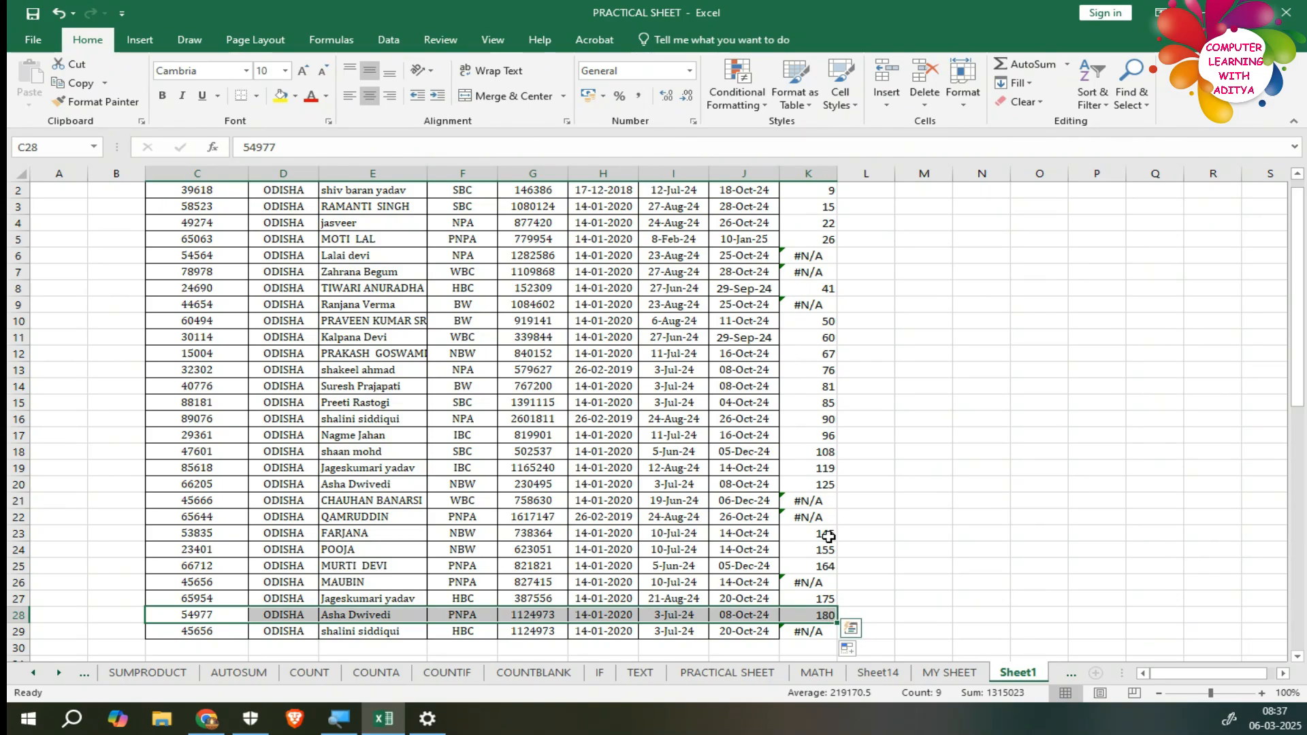
- Review the MATCH results down column K of Sheet1, including the formula in K6
scroll(810, 272, up, 1)
drag(809, 218, 822, 629)
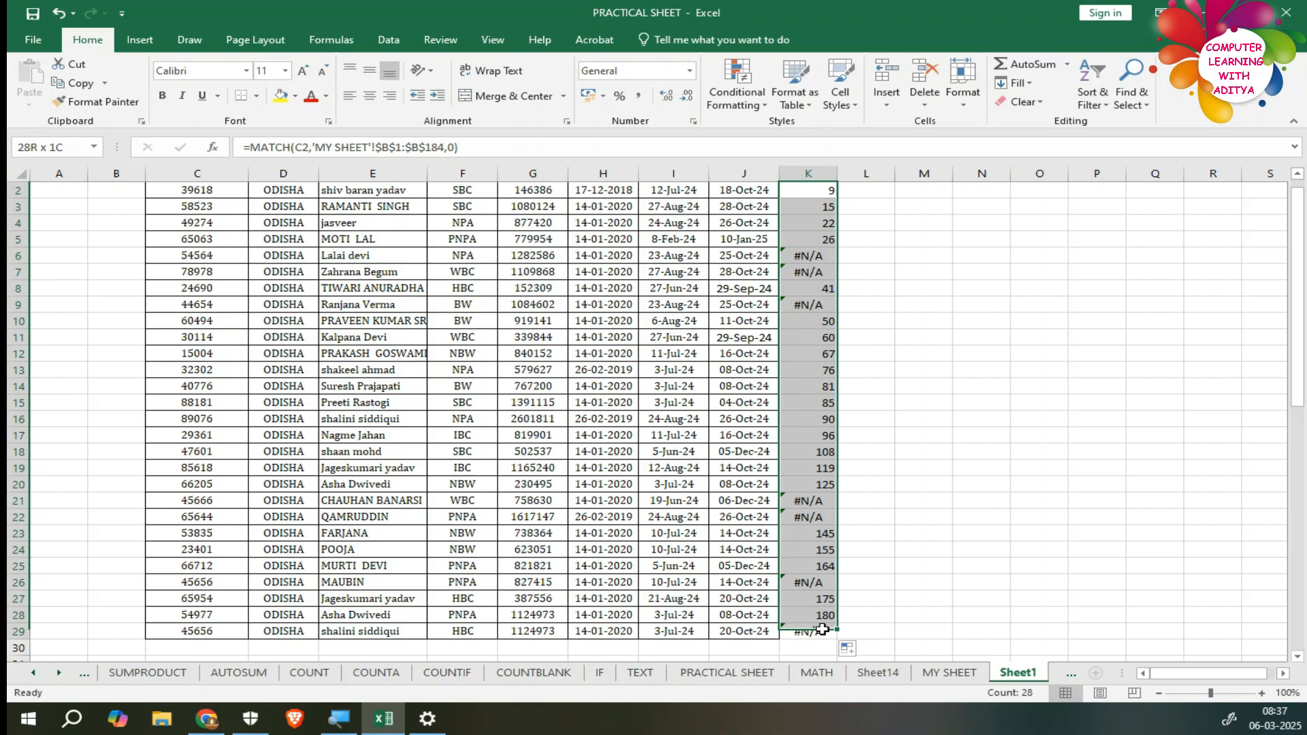
click(822, 258)
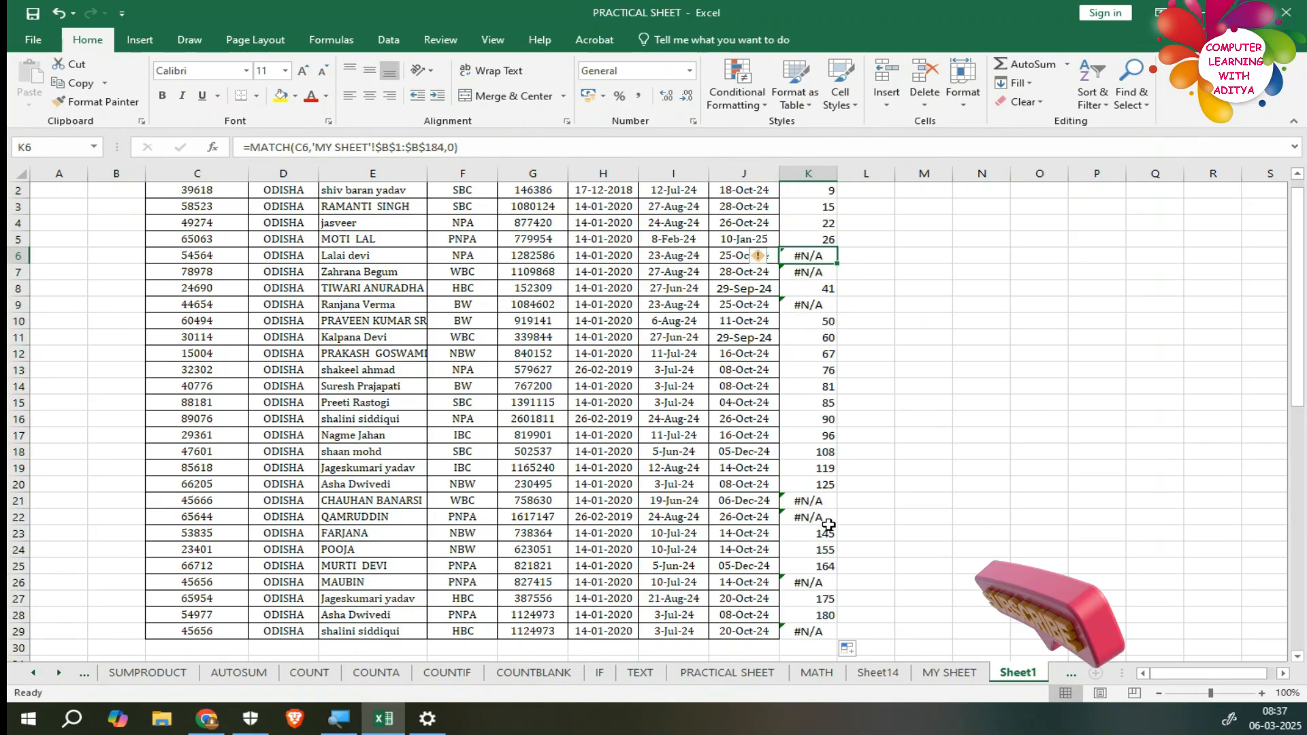
scroll(793, 466, up, 1)
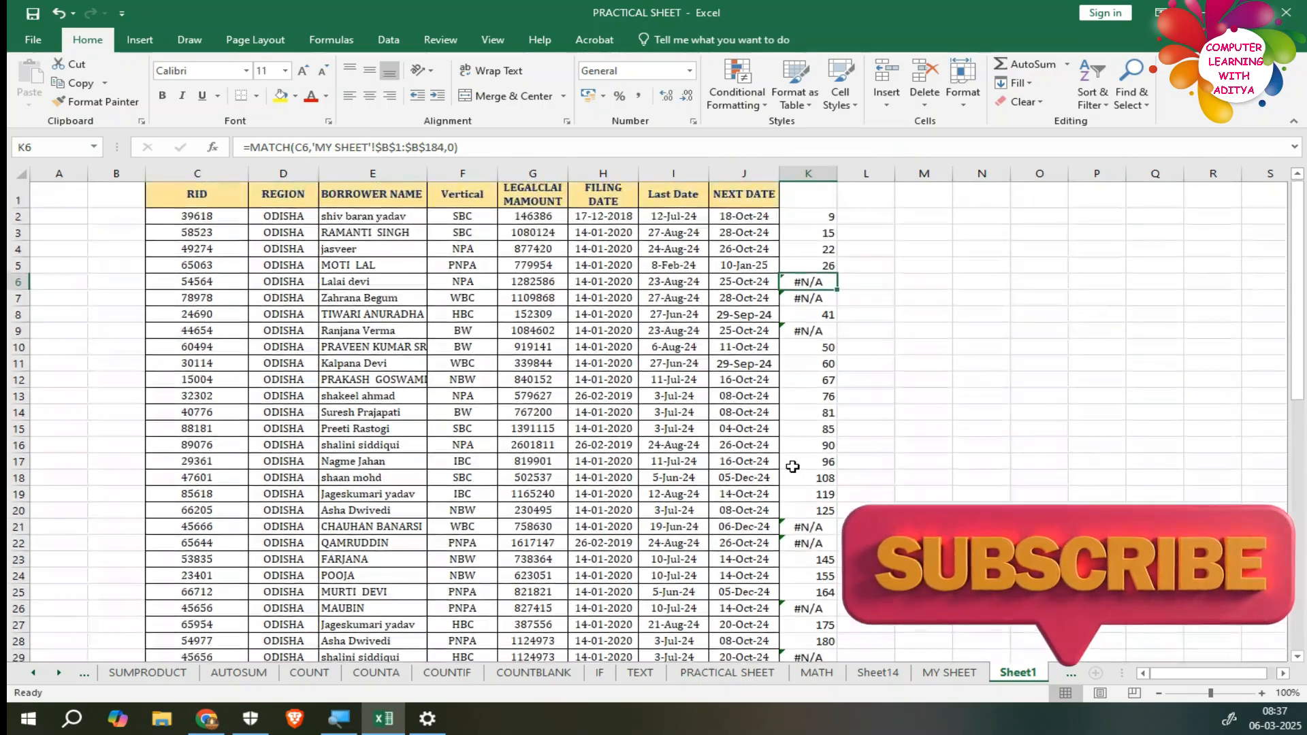
drag(813, 219, 795, 421)
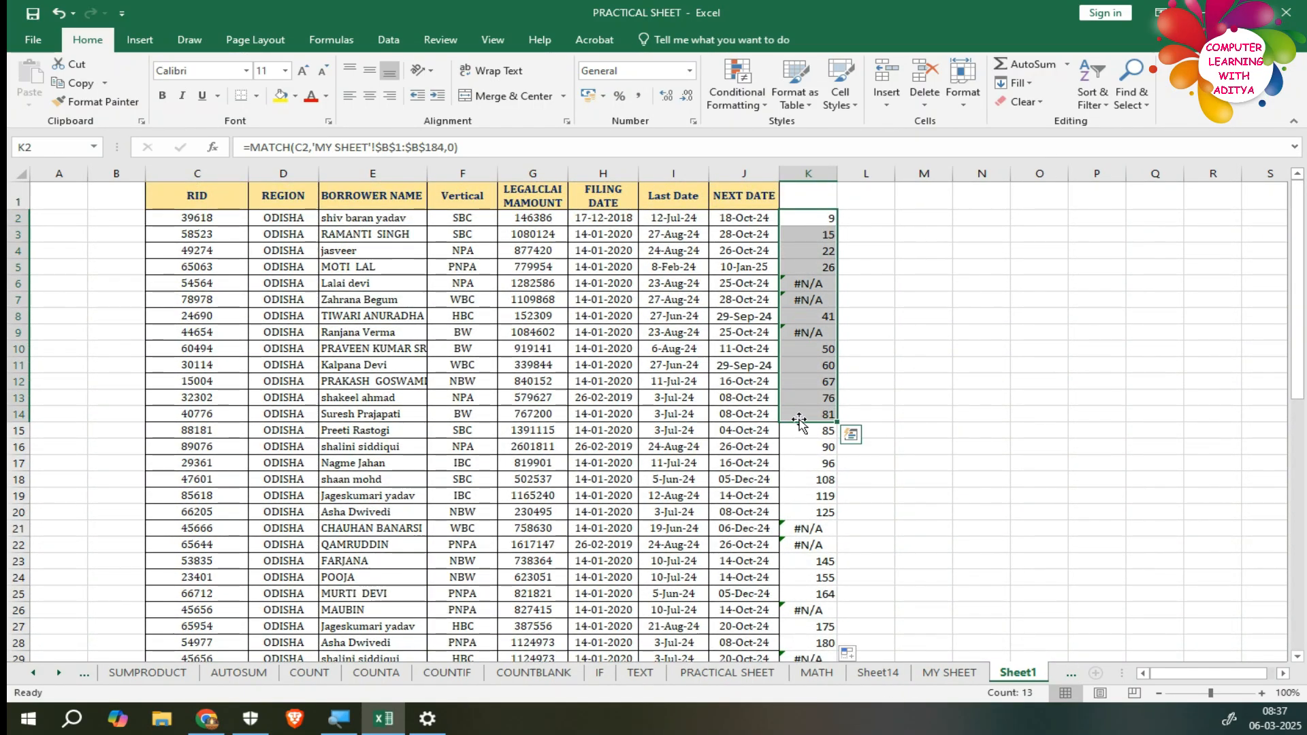